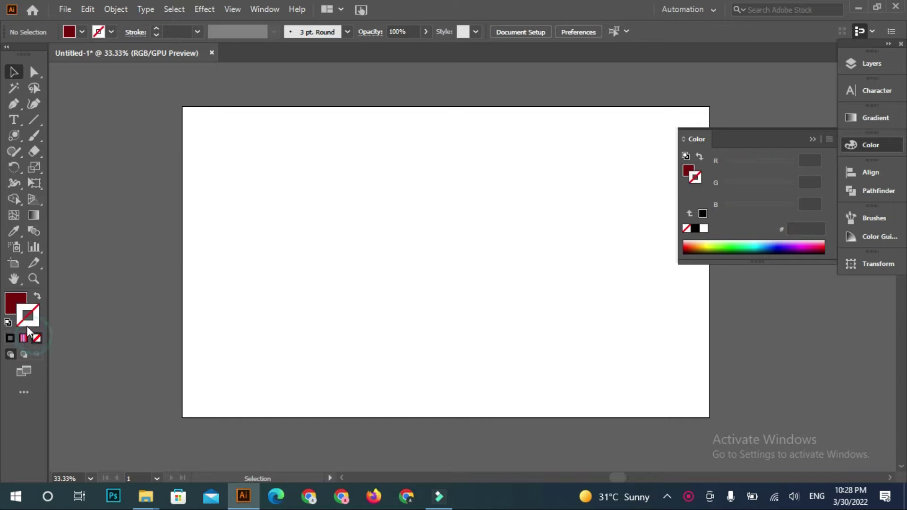
Add the text "i like you" to the artboard with the Type tool in the 300 pt script font.
click(18, 305)
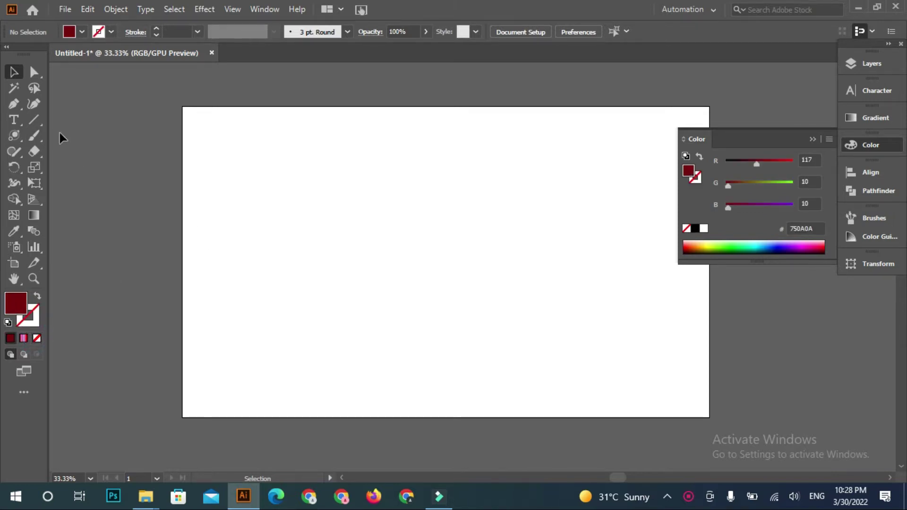
click(15, 121)
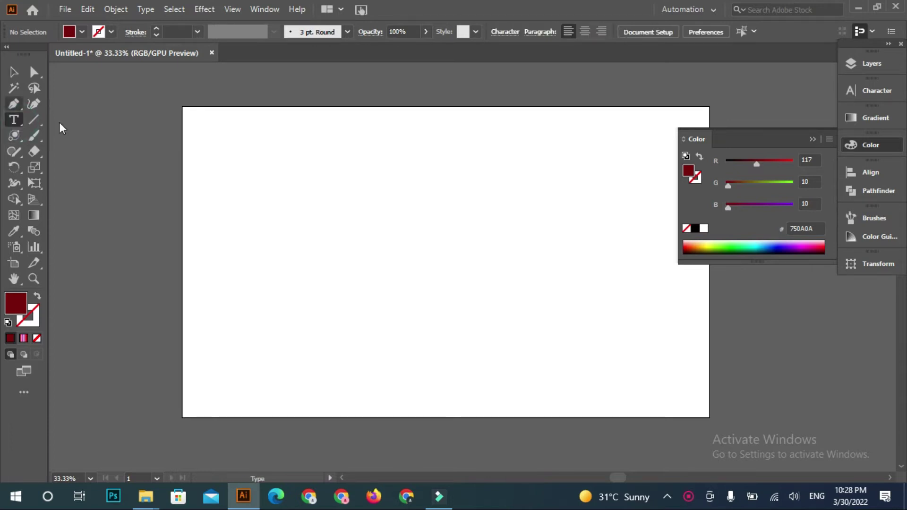
click(264, 229)
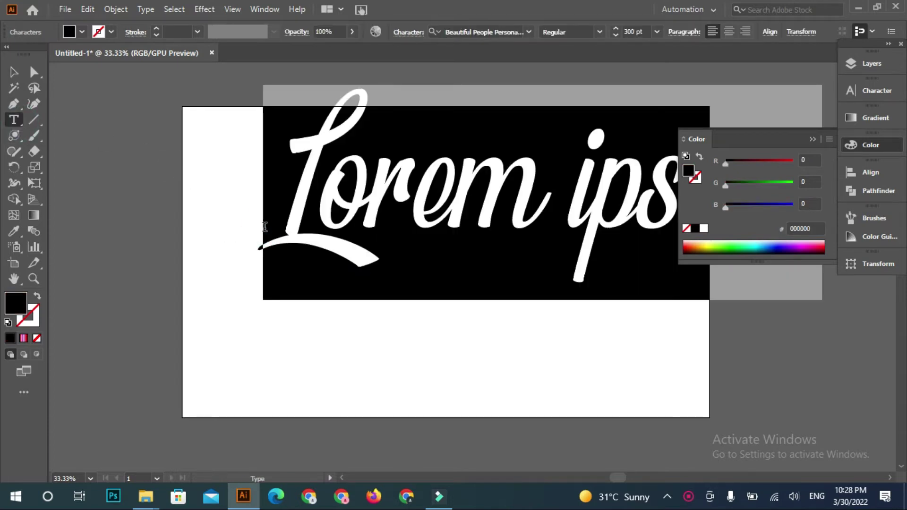
key(BackSpace)
text(l)
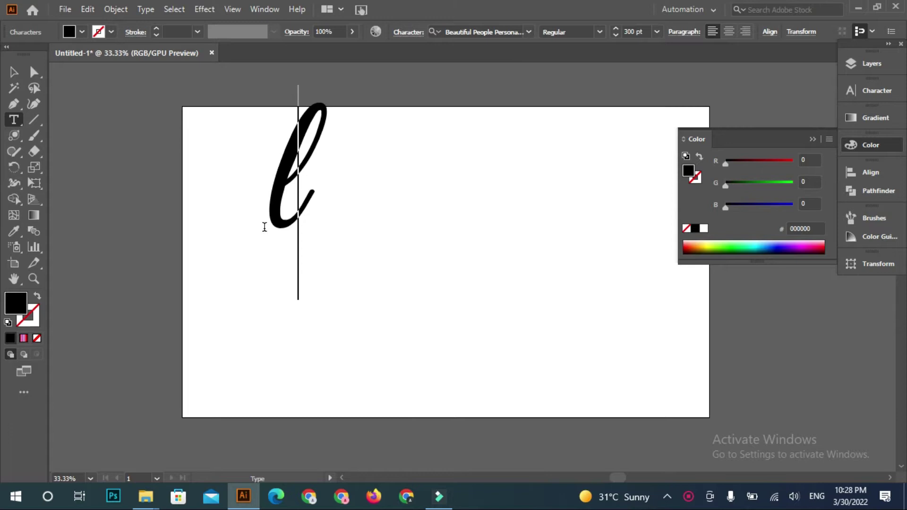
key(BackSpace)
text(i lik)
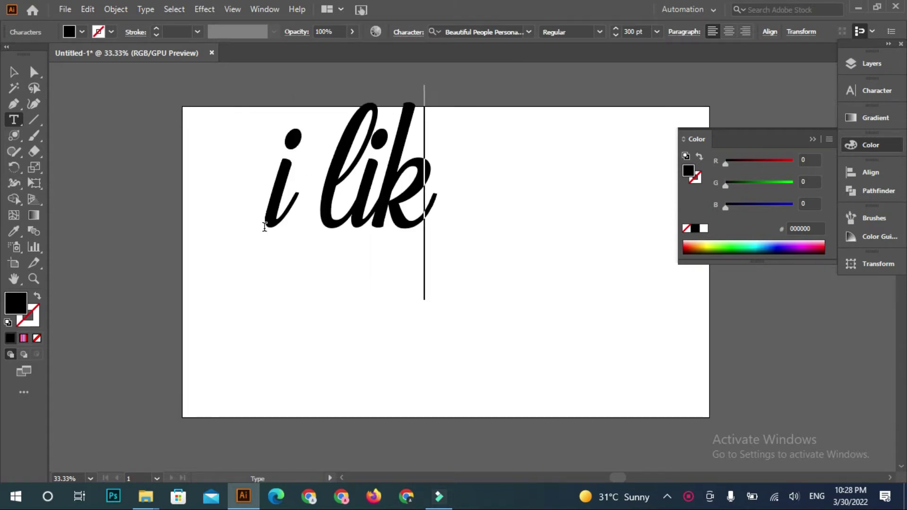
text(e t)
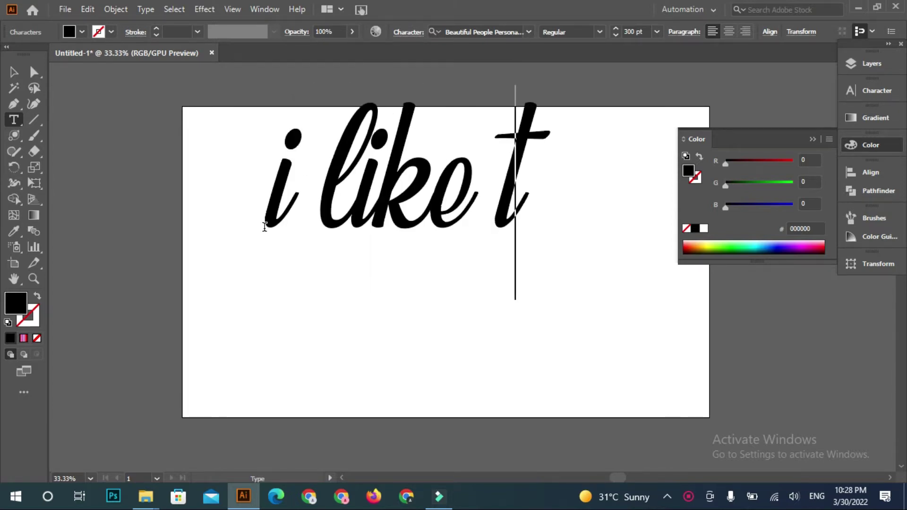
key(BackSpace)
text(you)
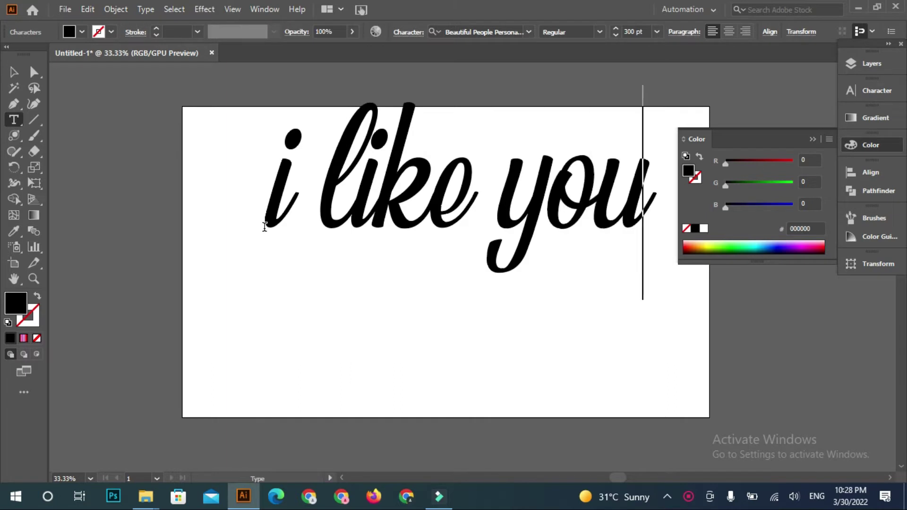
click(19, 70)
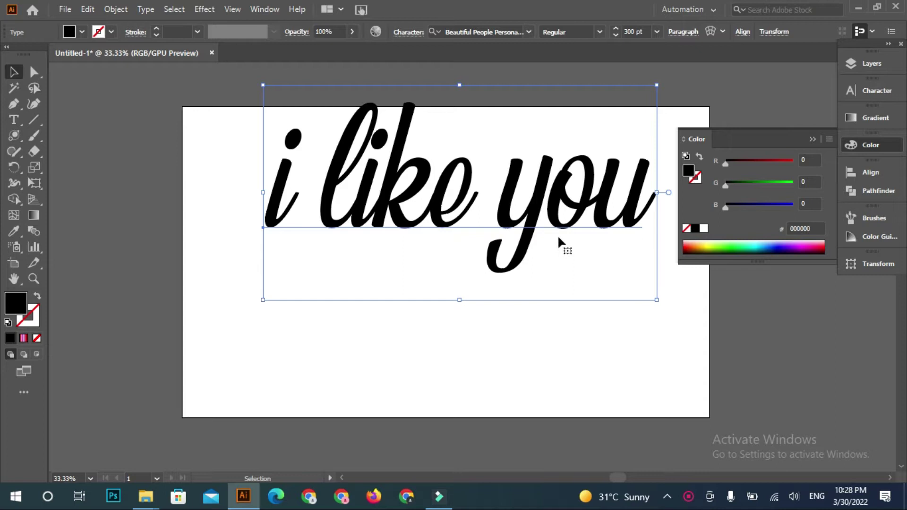
Centre the "i like you" text vertically and horizontally on the artboard.
click(740, 35)
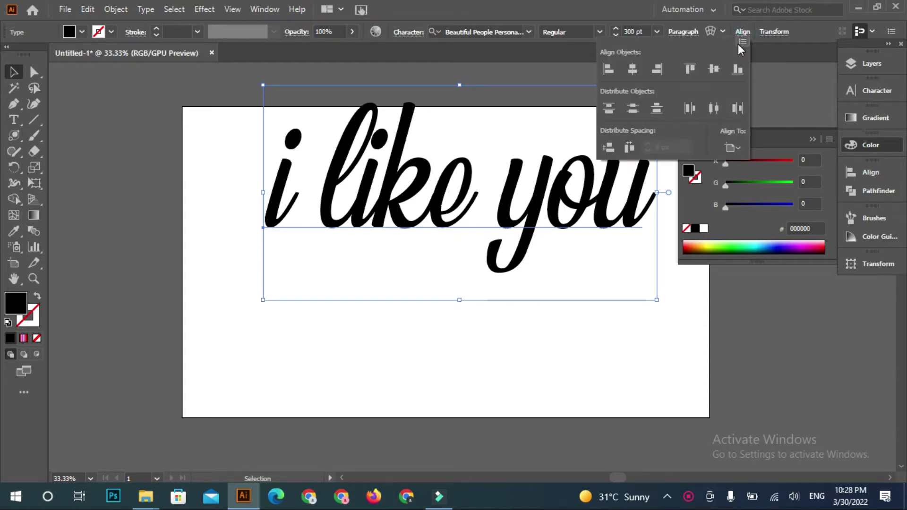
click(714, 69)
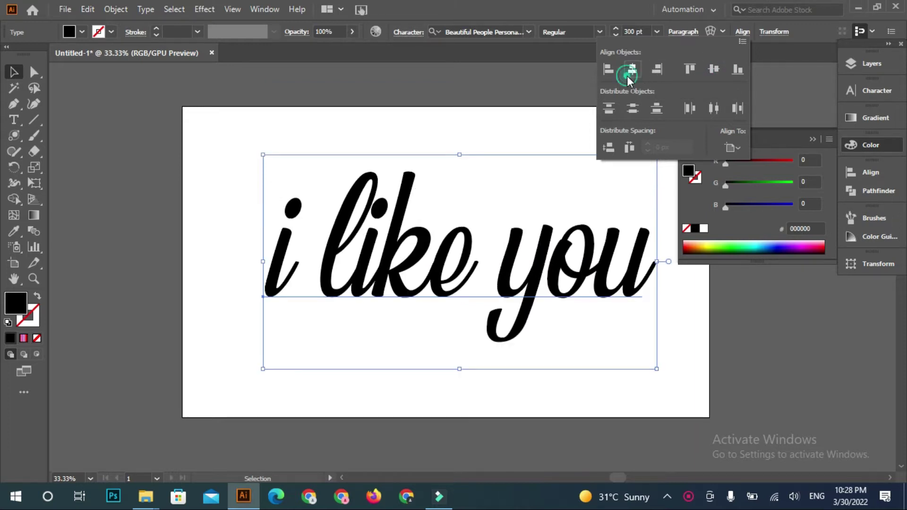
click(630, 71)
click(781, 87)
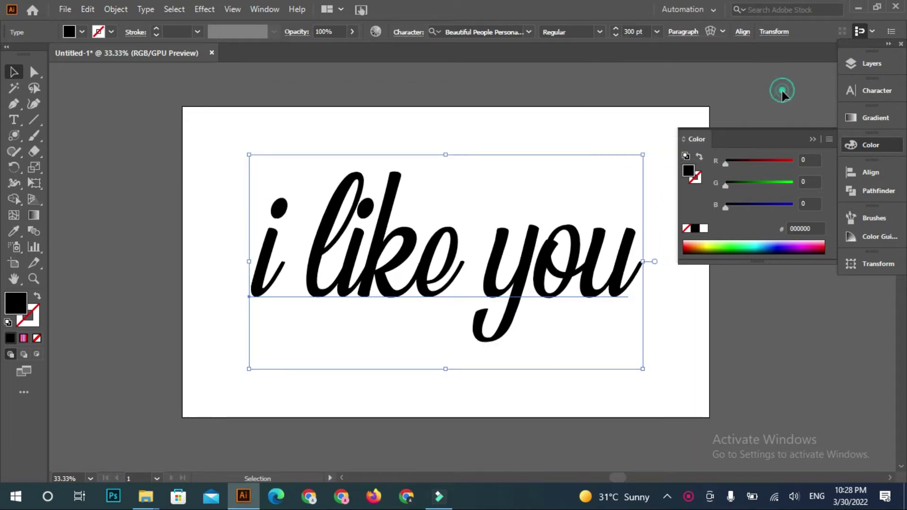
Convert the "i like you" text to outlines and fill it with the red, white and magenta linear gradient.
right_click(580, 283)
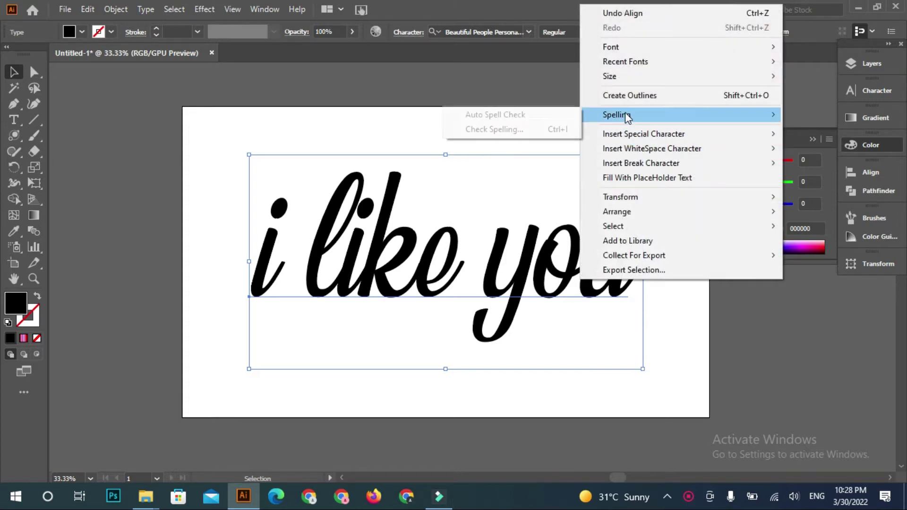
click(629, 96)
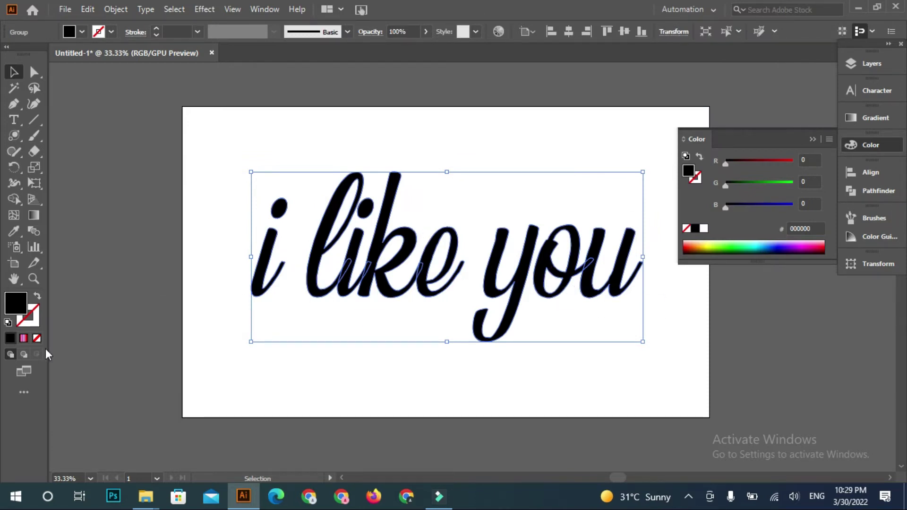
click(24, 338)
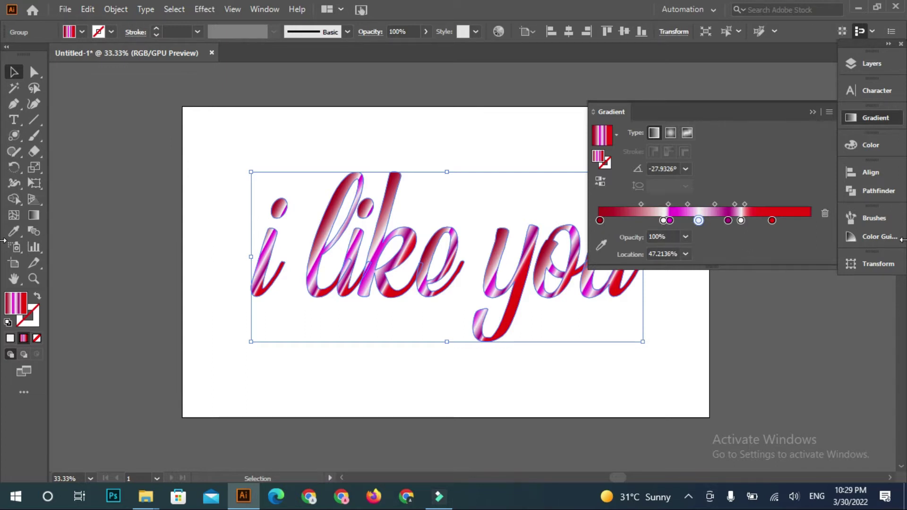
click(813, 116)
click(785, 170)
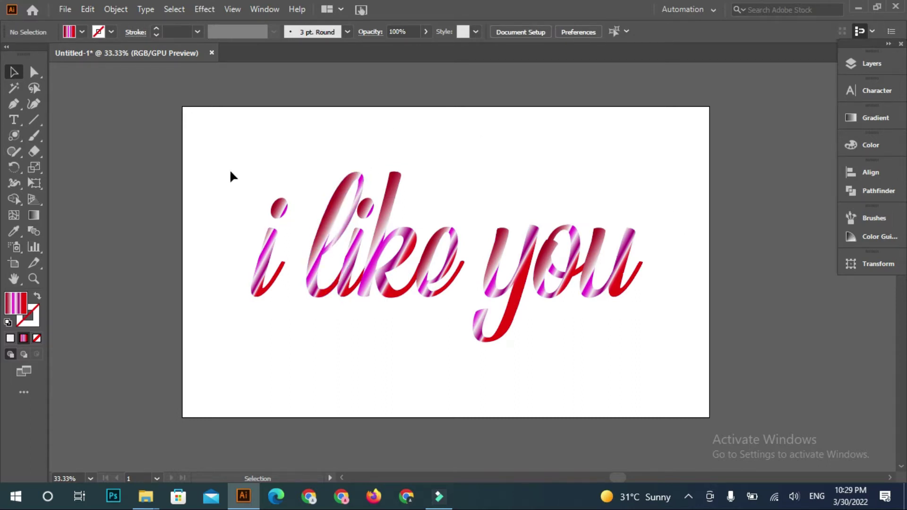
Draw a rectangle covering the whole artboard and send it to the back behind the lettering.
click(16, 132)
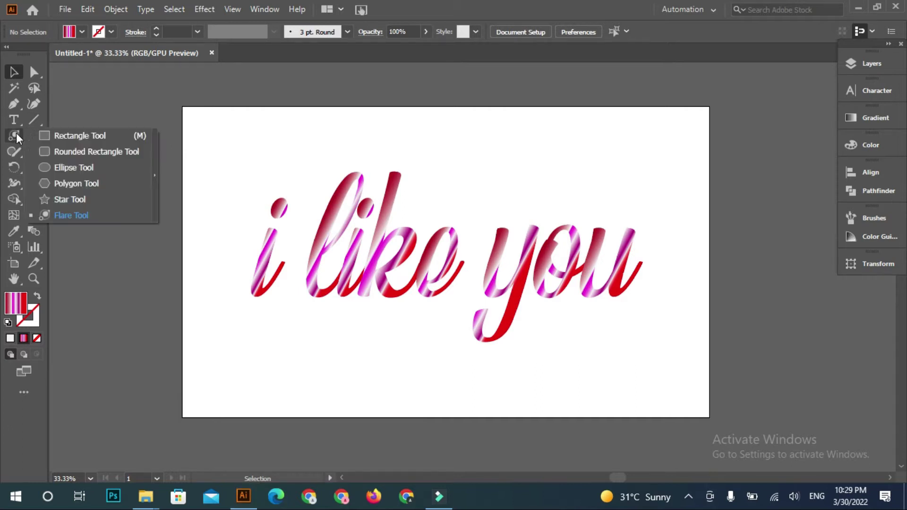
click(37, 136)
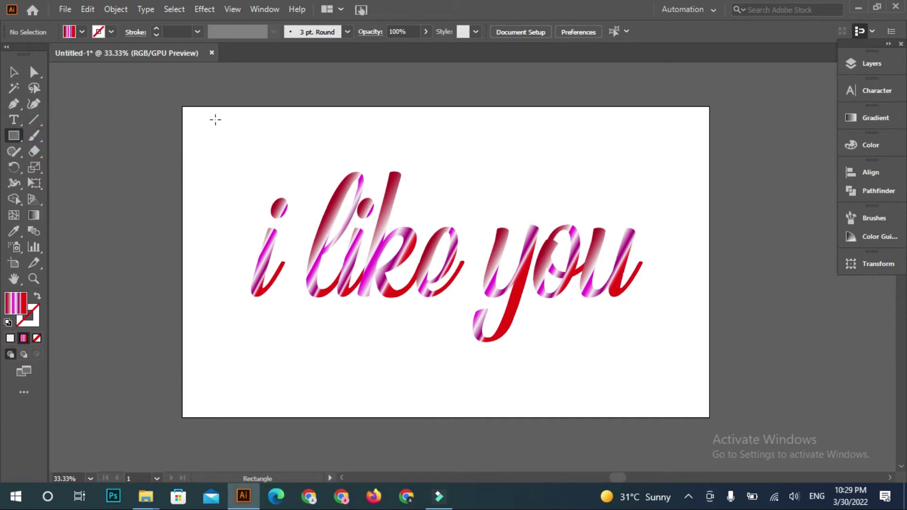
drag(182, 102, 709, 418)
right_click(441, 317)
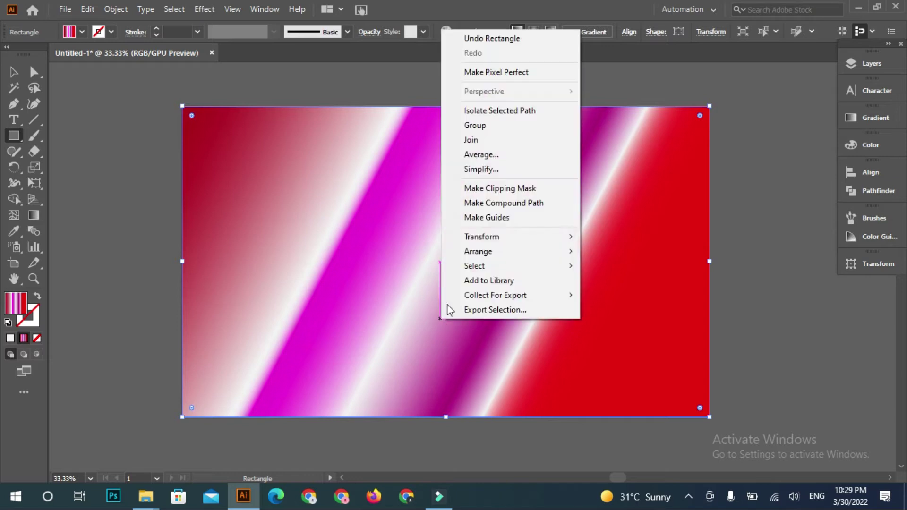
mouse_move(482, 251)
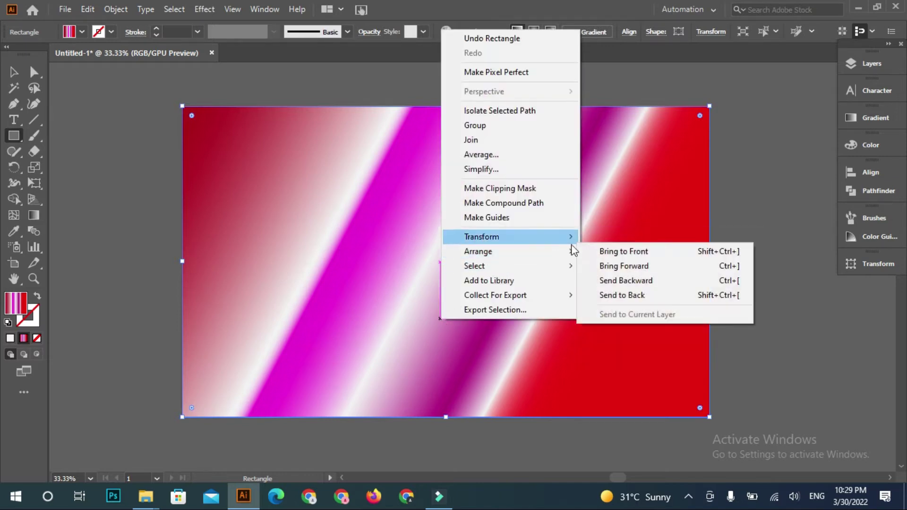
click(623, 294)
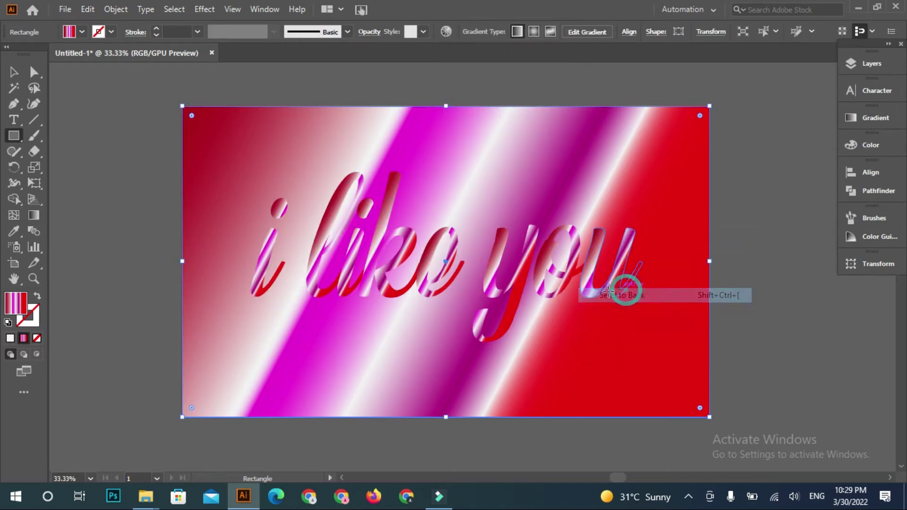
Fill the background rectangle with the solid dark red 5C0017.
key(v)
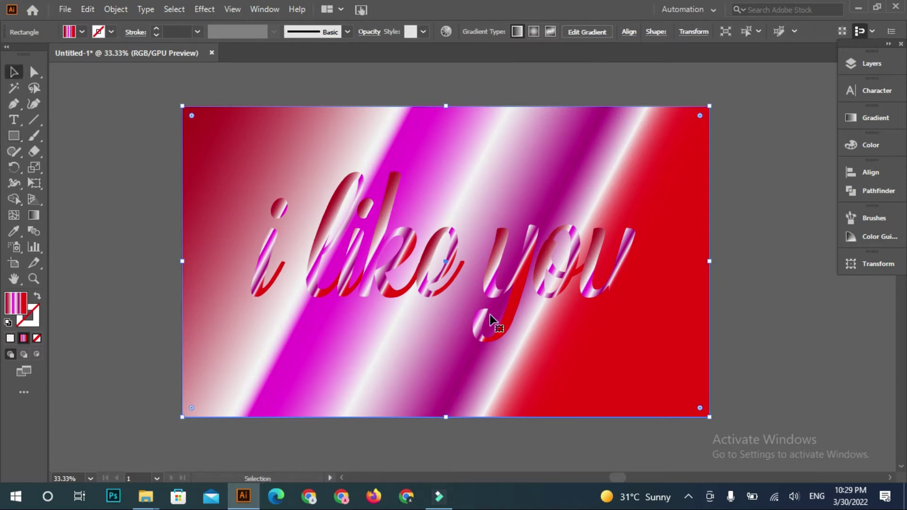
click(10, 338)
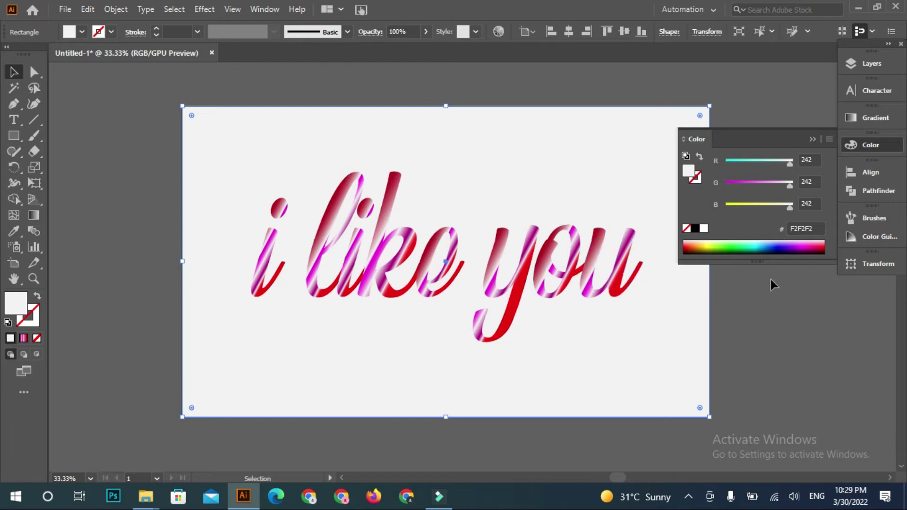
click(821, 245)
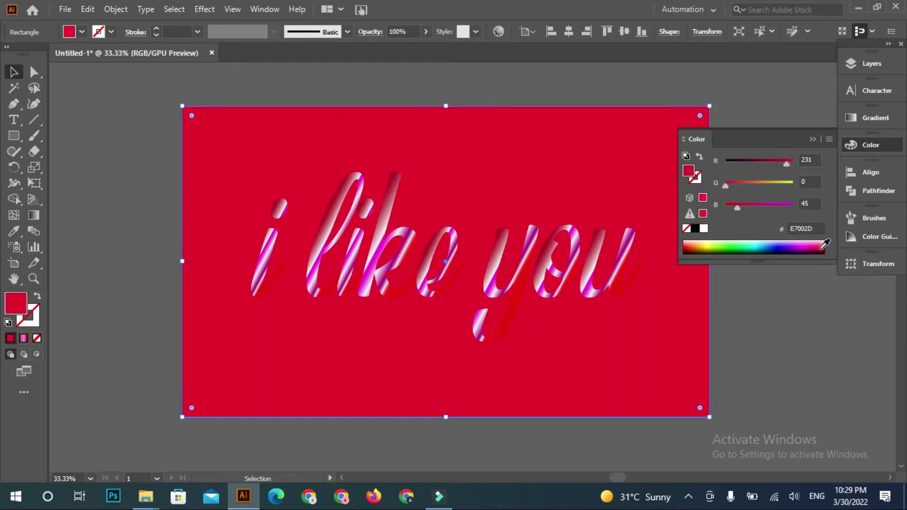
click(823, 249)
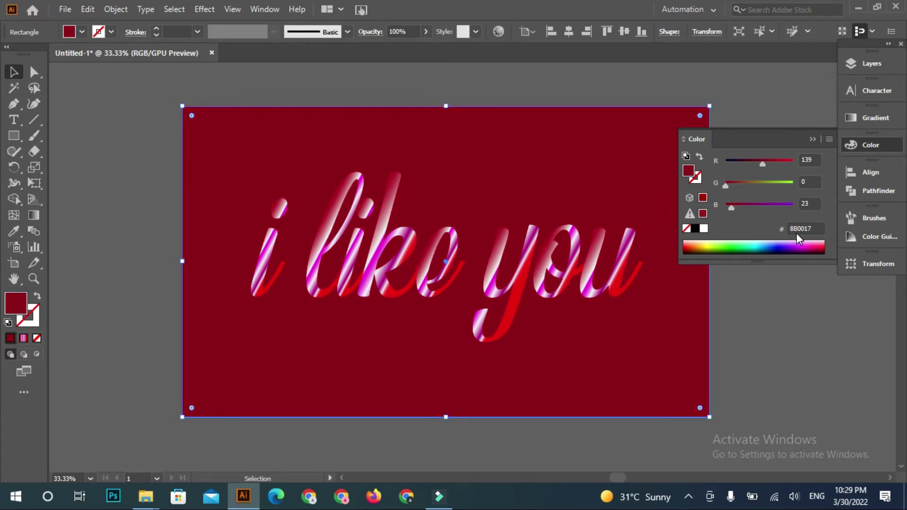
click(824, 248)
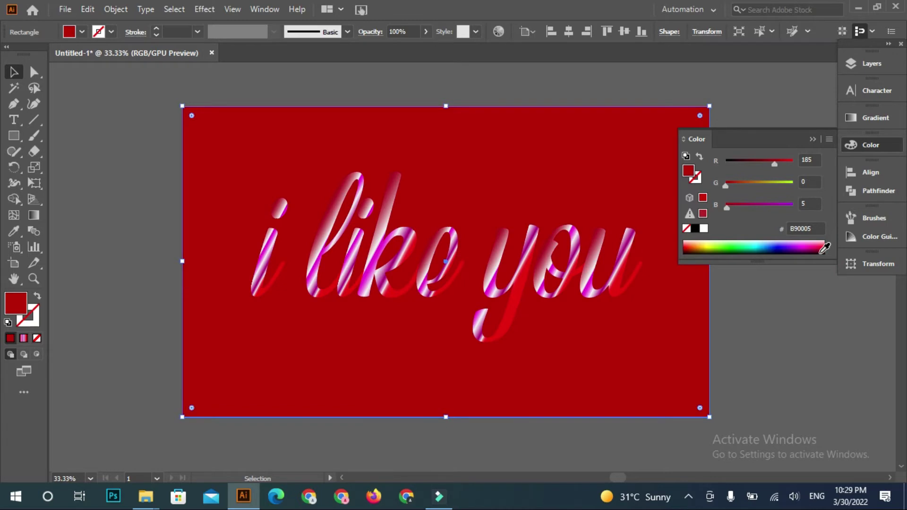
click(824, 249)
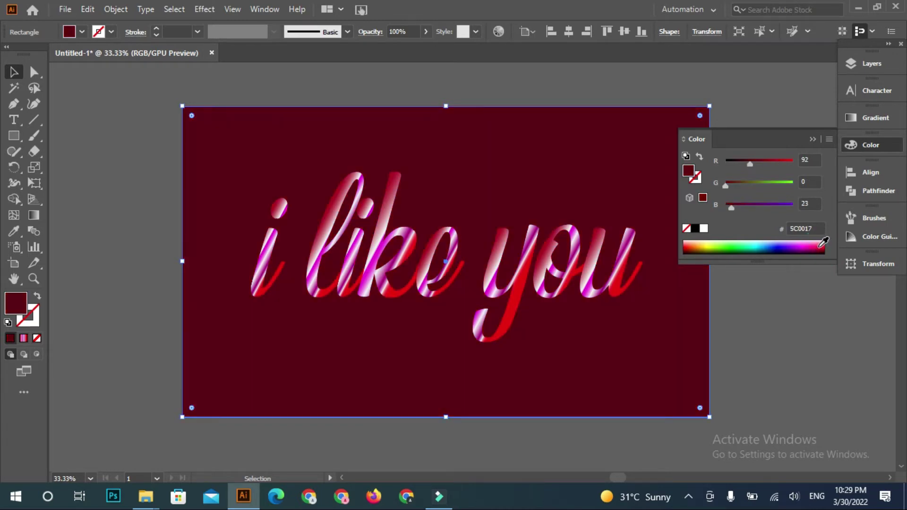
click(812, 140)
click(737, 240)
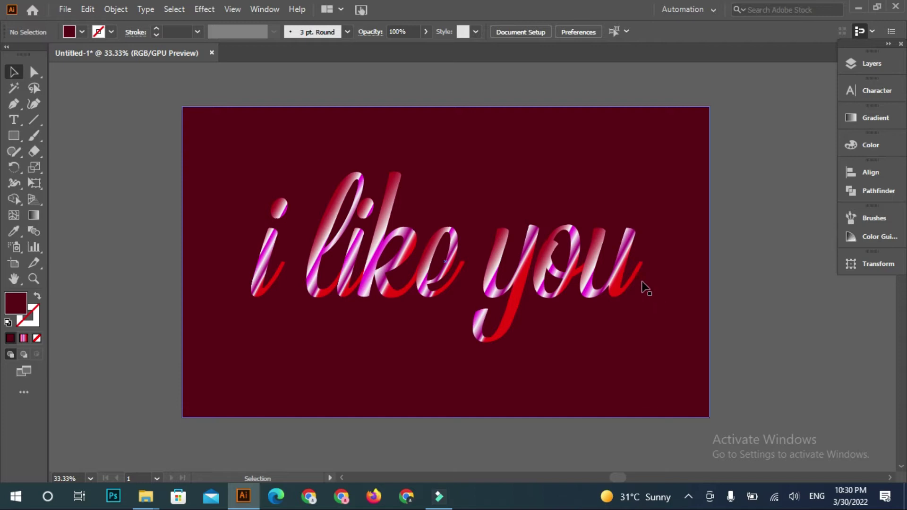
Duplicate the "i like you" lettering in place and scale the copy proportionally about its centre to about one third.
click(625, 273)
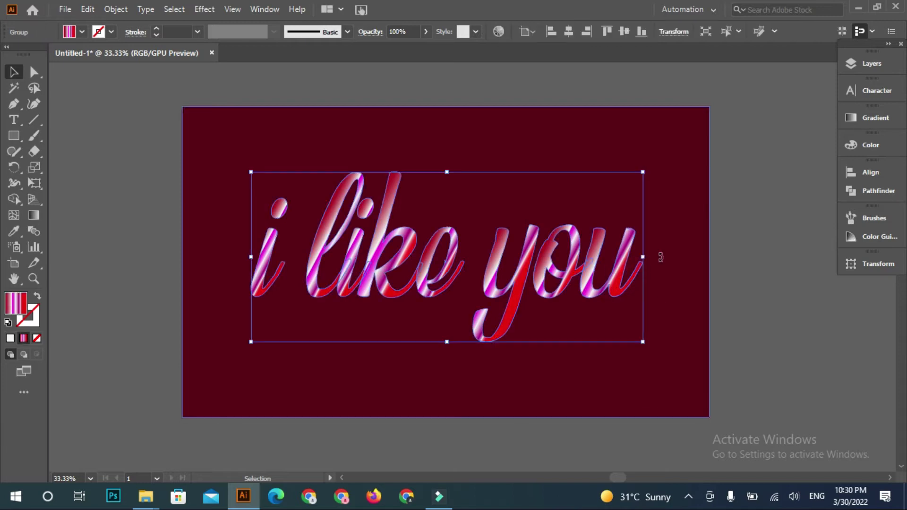
key(alt)
alt+click(608, 296)
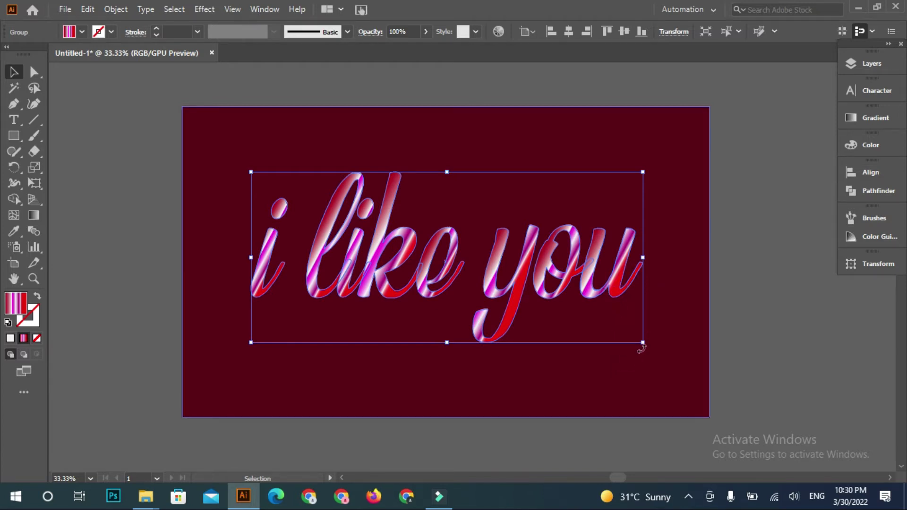
key(shift)
mouse_move(643, 342)
mouse_down()
mouse_move(520, 254)
mouse_move(524, 285)
mouse_up()
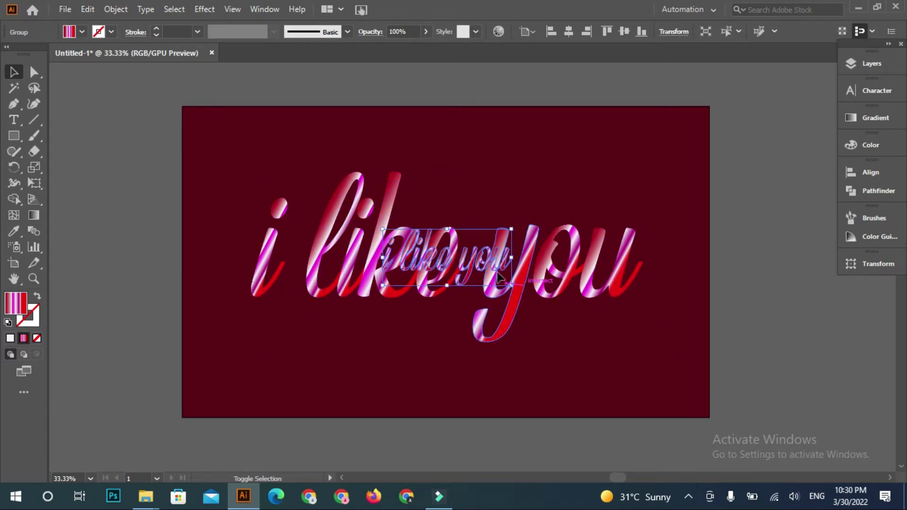
Move the small lettering copy straight up to the artboard's upper edge, above the large lettering.
key(shift+Up)
key(shift+Up)
key(shift+Up)
key(shift+Up)
key(shift+Up)
key(shift+Up)
key(shift+Up)
key(shift+Up)
key(shift+Up)
key(shift+Up)
key(shift+Up)
key(shift+Up)
key(shift+Up)
key(shift+Up)
key(shift+Up)
key(shift+Up)
key(shift+Up)
key(shift+Up)
key(shift+Up)
key(shift+Up)
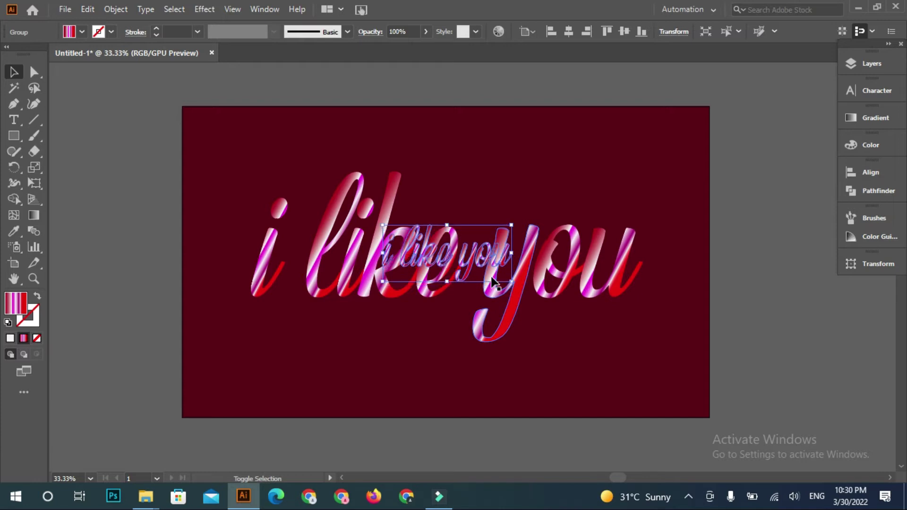
key(shift+Up)
key(shift+Up)
key(shift+Up)
key(shift+Up)
key(shift+Up)
key(shift+Up)
key(shift+Up)
key(shift+Up)
key(shift+Up)
key(shift+Up)
key(shift+Up)
key(shift+Up)
key(shift+Up)
key(shift+Up)
key(shift+Up)
key(shift+Up)
key(shift+Up)
key(shift+Up)
key(shift+Up)
key(shift+Up)
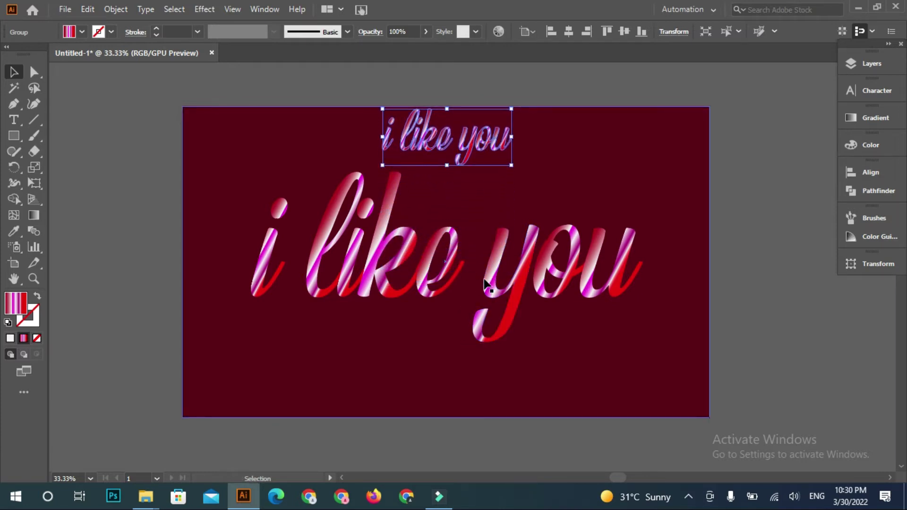
Lock the large "i like you" lettering in the middle of the artboard.
click(486, 280)
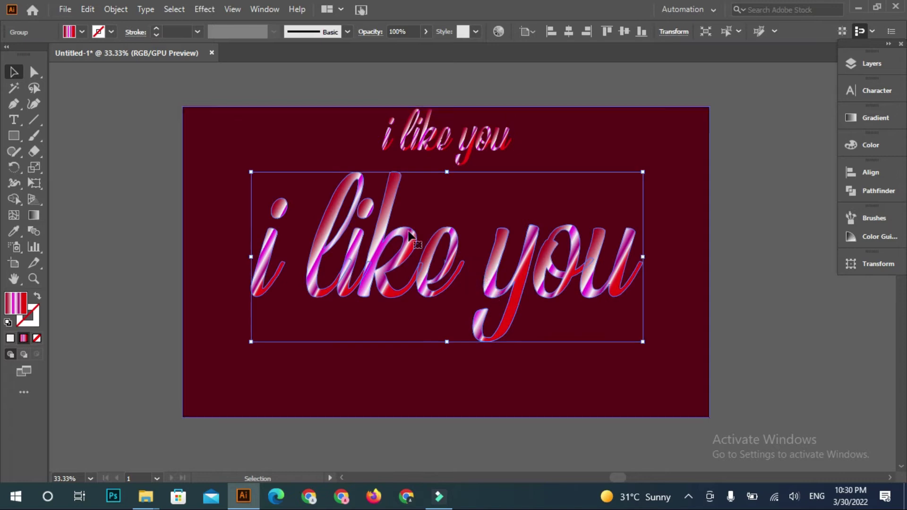
click(111, 8)
mouse_move(165, 98)
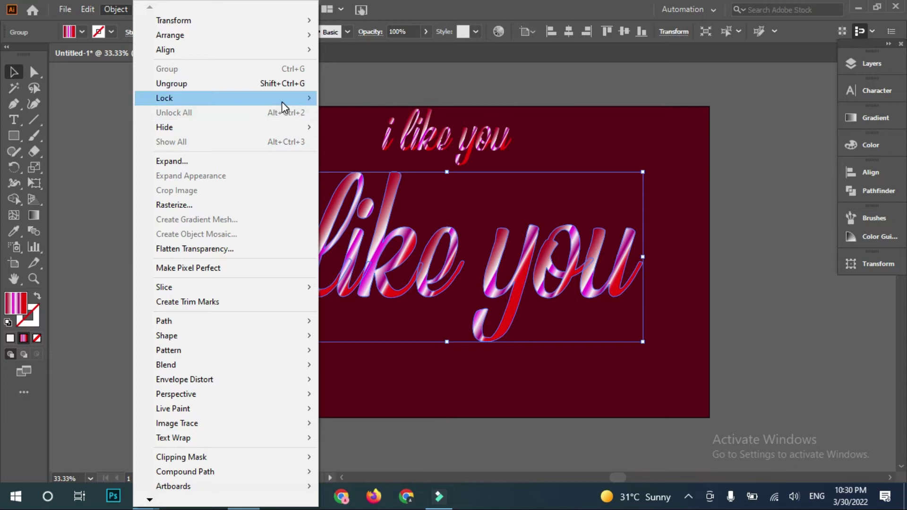
mouse_move(306, 99)
click(350, 98)
Move the small "i like you" copy into the upper-left corner of the artboard.
drag(395, 142, 215, 148)
key(shift+Left)
key(shift+Left)
key(shift+Left)
key(shift+Left)
key(shift+Left)
key(shift+Left)
key(shift+Left)
key(shift+Left)
key(shift+Left)
key(shift+Left)
key(shift+Left)
key(shift+Left)
key(shift+Left)
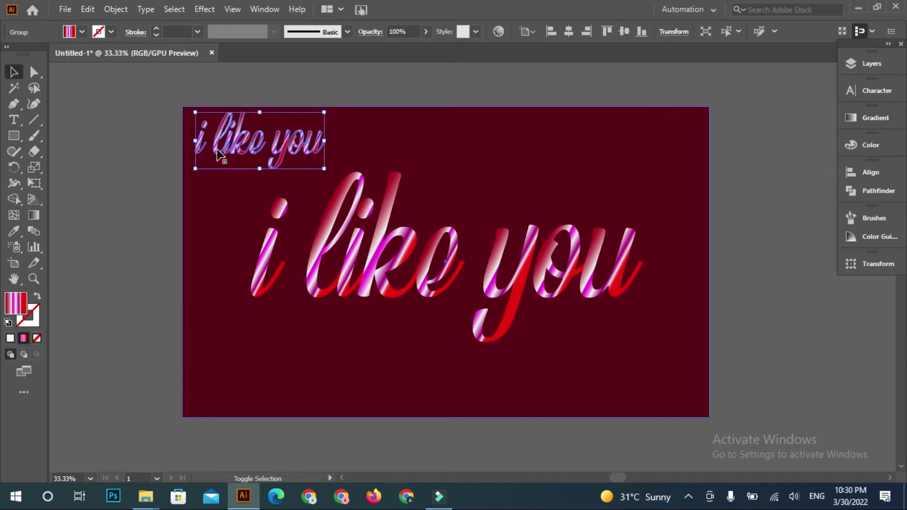
Move the small lettering flush into the artboard's upper-left corner and shrink it proportionally to about three quarters of its size.
key(shift+Up)
key(shift+Up)
key(shift+Up)
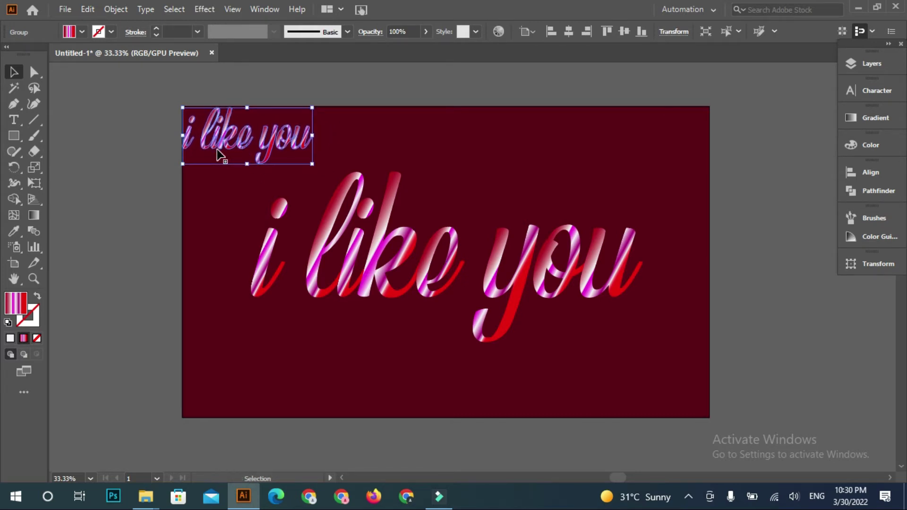
drag(217, 151, 229, 135)
click(137, 225)
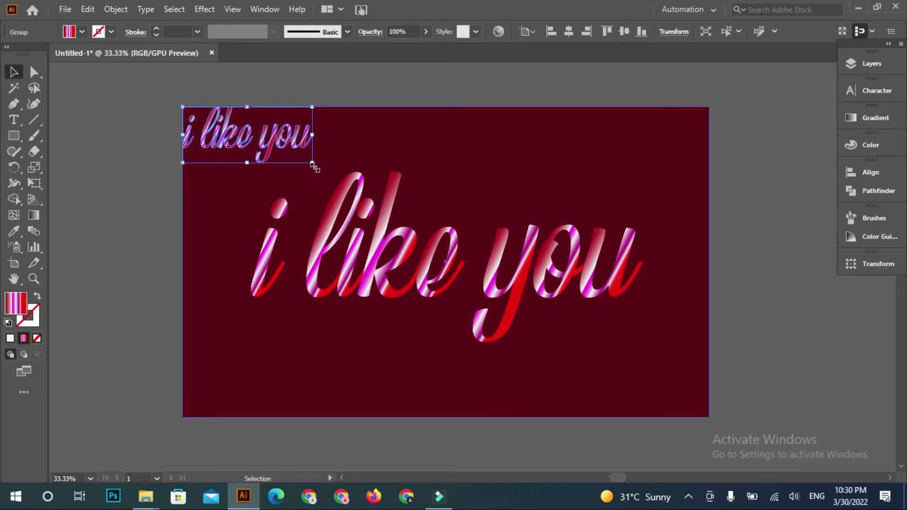
drag(312, 163, 289, 150)
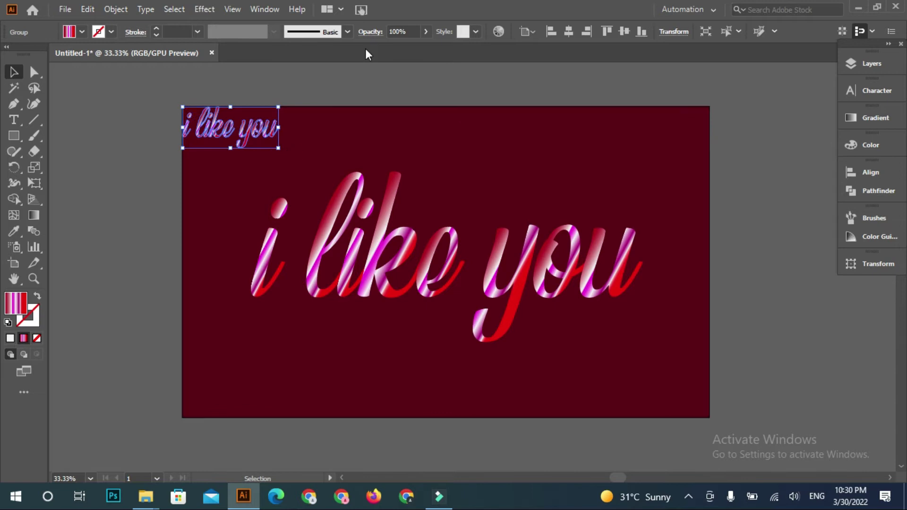
Lower the small corner lettering's opacity to 17%.
click(422, 32)
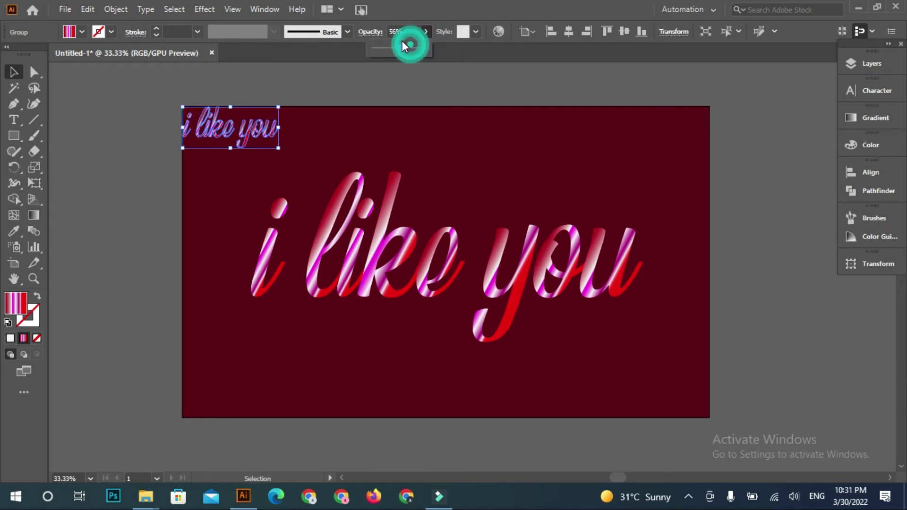
drag(398, 42, 397, 42)
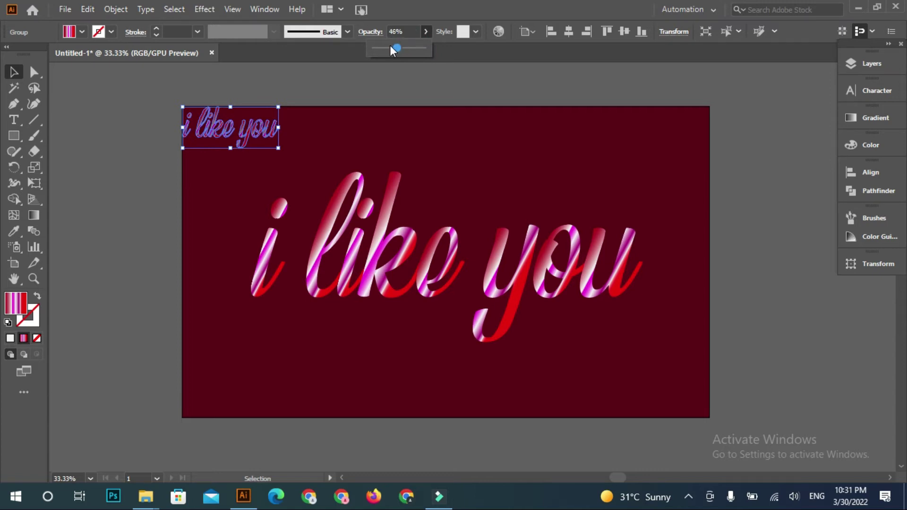
click(387, 45)
click(371, 73)
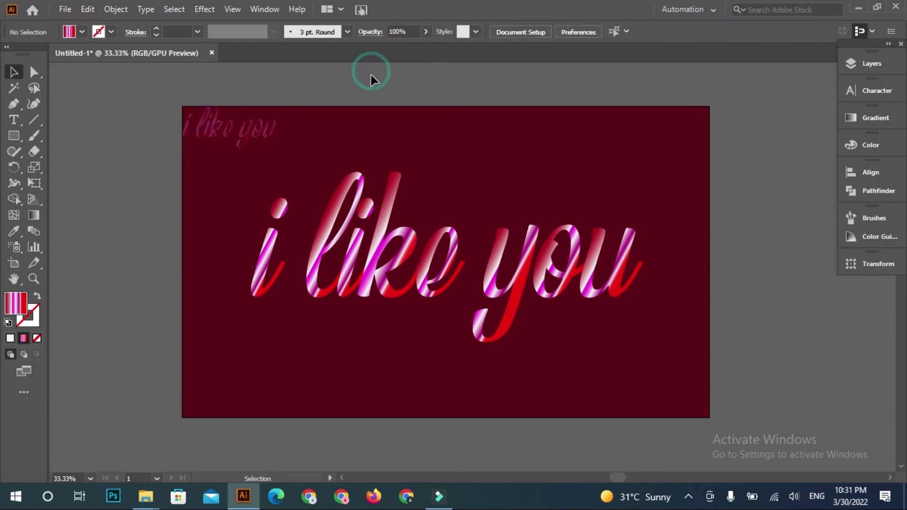
click(218, 137)
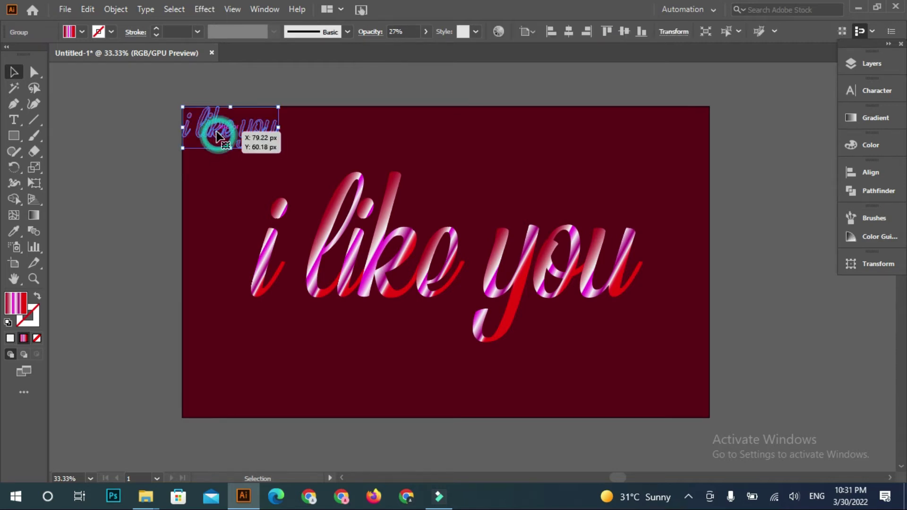
click(424, 33)
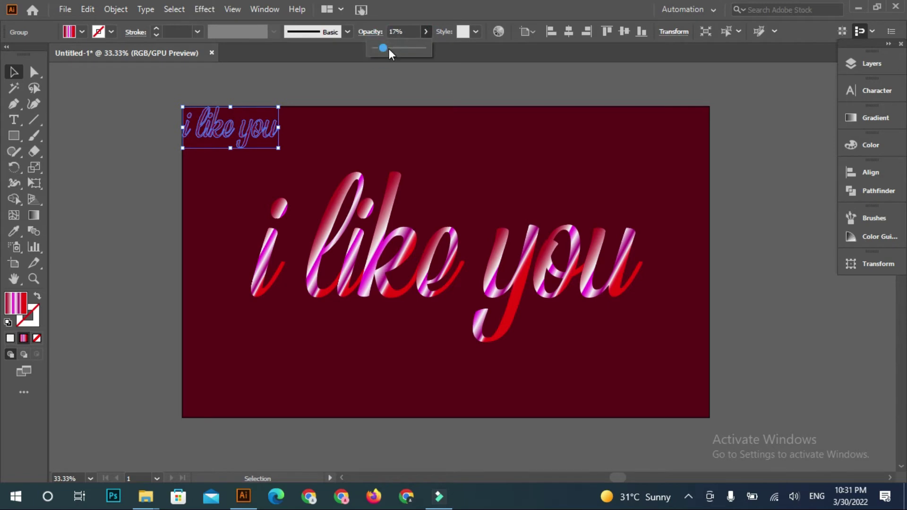
click(365, 104)
Copy the faint lettering horizontally beside itself and repeat the copy three times to form a row of five along the artboard's upper edge.
click(279, 135)
key(ctrl+plus)
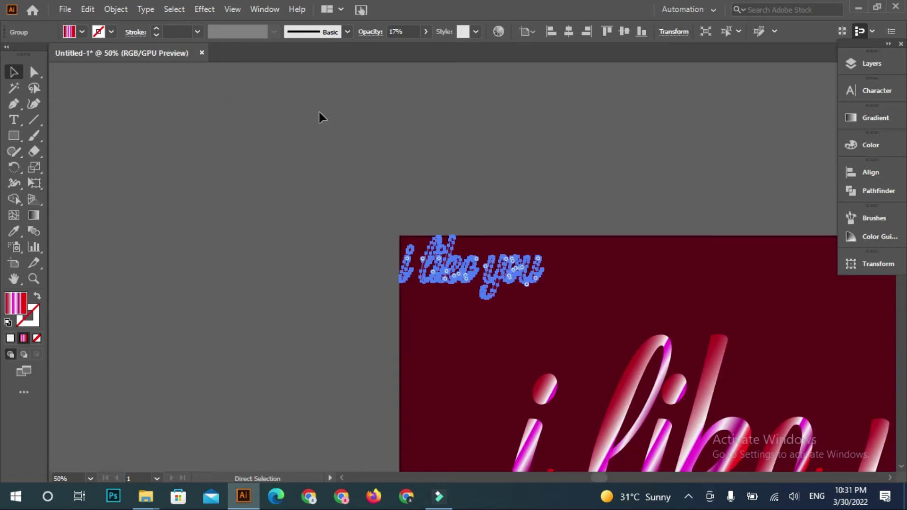
key(h)
drag(542, 272, 214, 131)
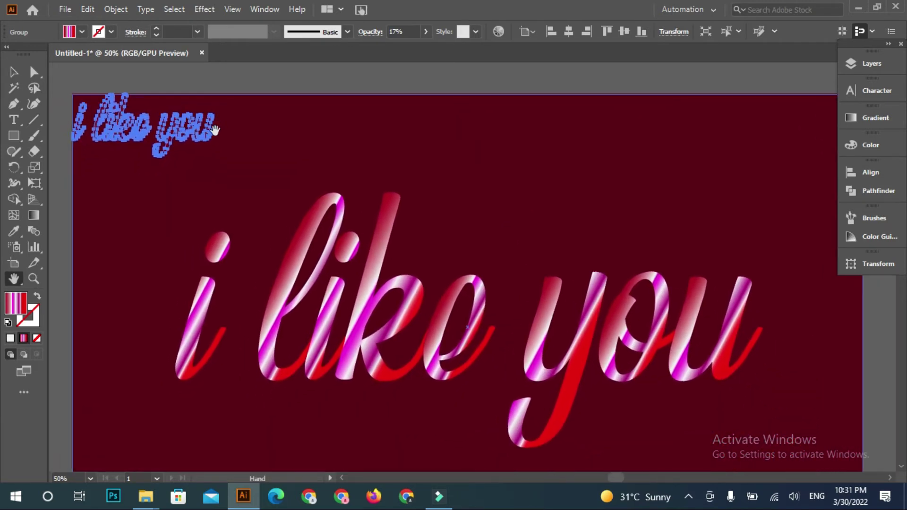
click(227, 90)
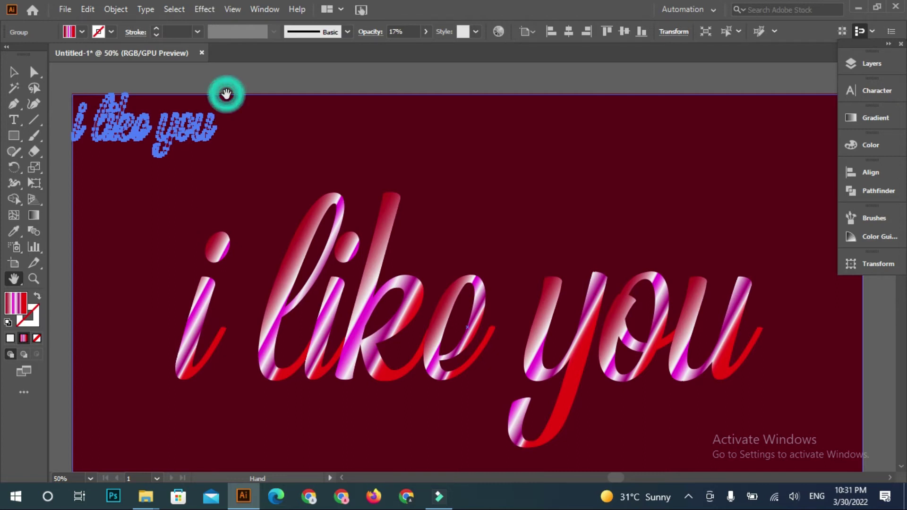
key(v)
drag(205, 132, 362, 152)
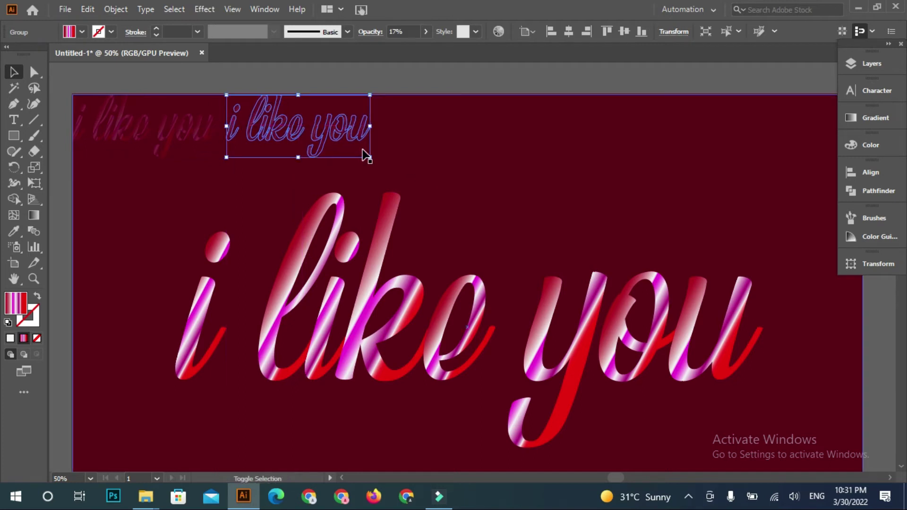
key(ctrl+d)
key(ctrl+d)
key(ctrl+d)
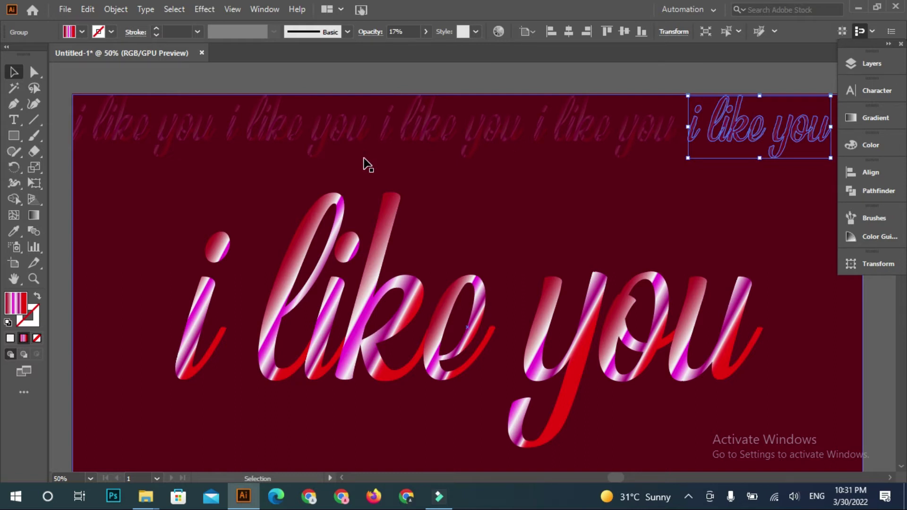
Move the collapsed panel dock clear of the lettering row and group the five small copies.
drag(877, 43, 865, 149)
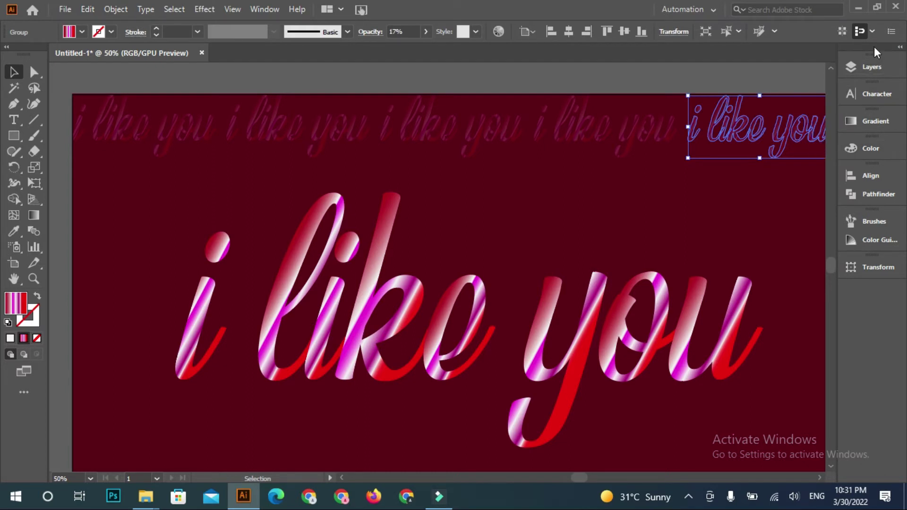
drag(877, 54, 850, 286)
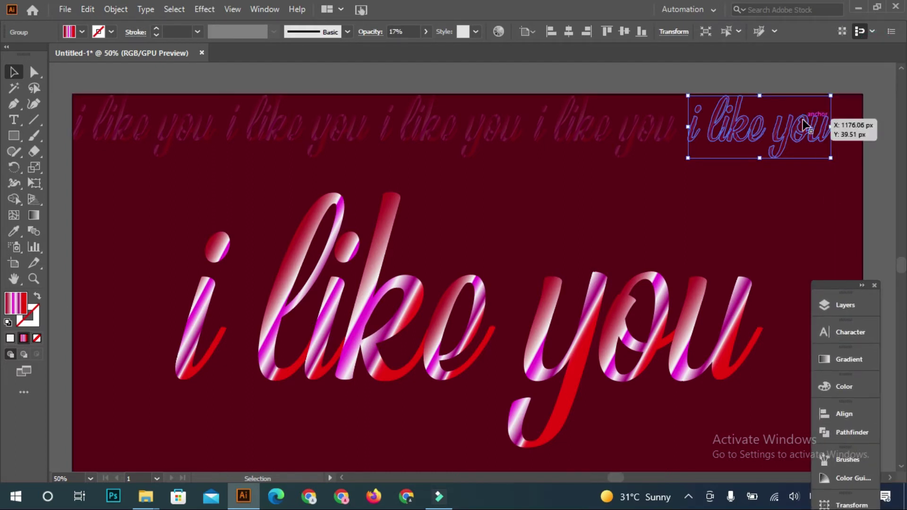
drag(529, 148, 548, 152)
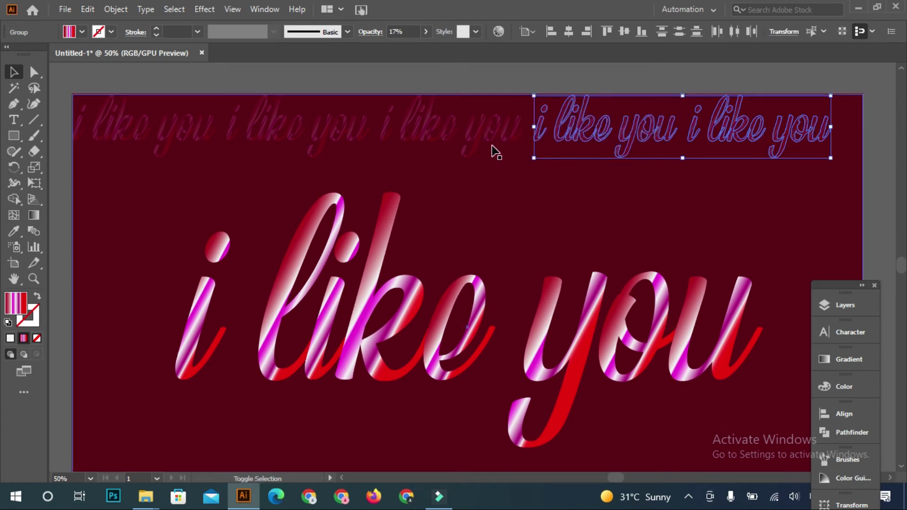
key(ctrl+d)
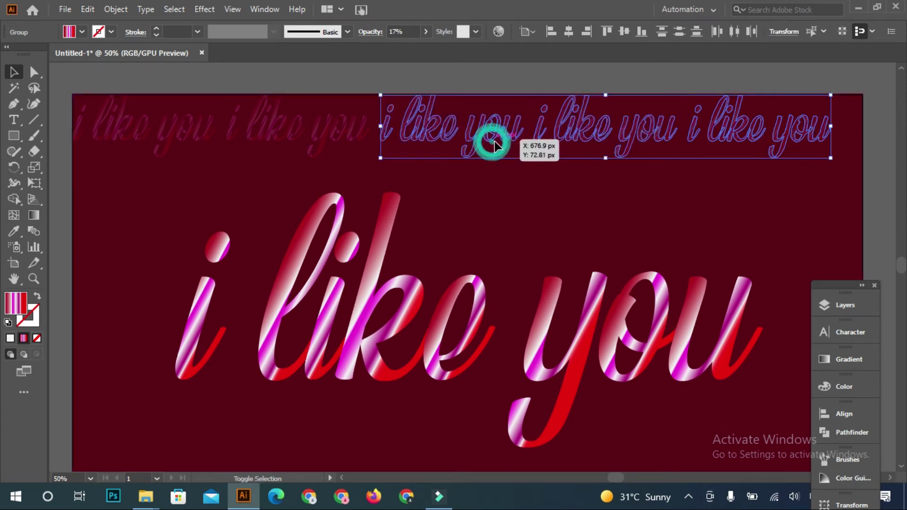
shift+click(322, 142)
shift+click(201, 136)
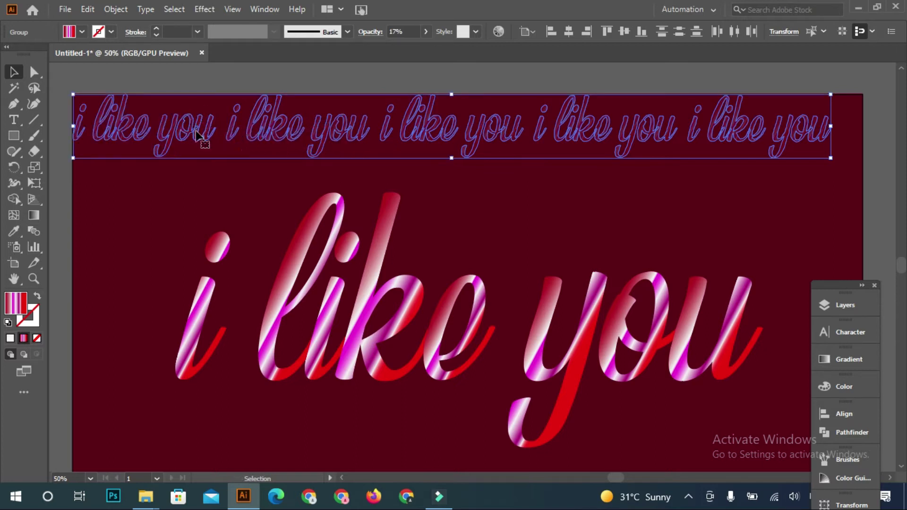
key(ctrl+g)
Centre the grouped row across the artboard's width and copy it straight down at equal spacing until eight rows cover the background.
drag(198, 137, 199, 191)
key(ctrl+d)
key(ctrl+d)
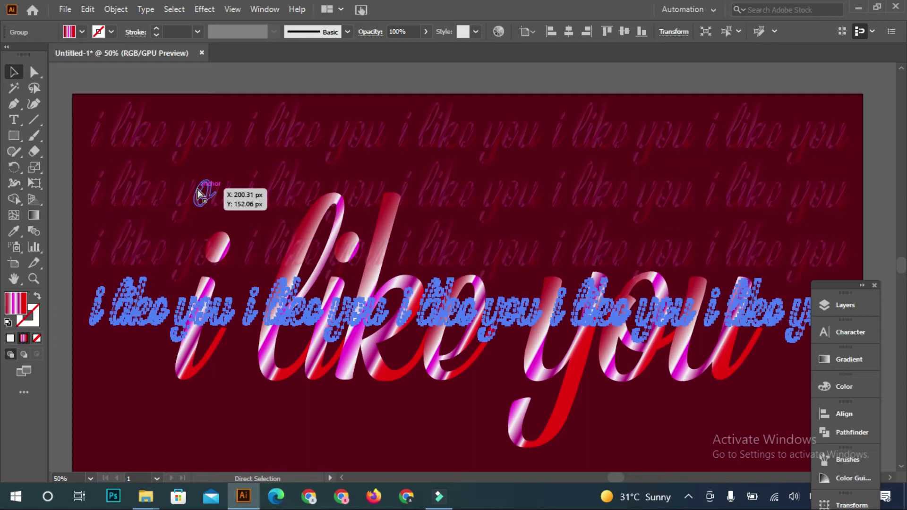
key(ctrl+d)
key(ctrl+d)
key(ctrl+d)
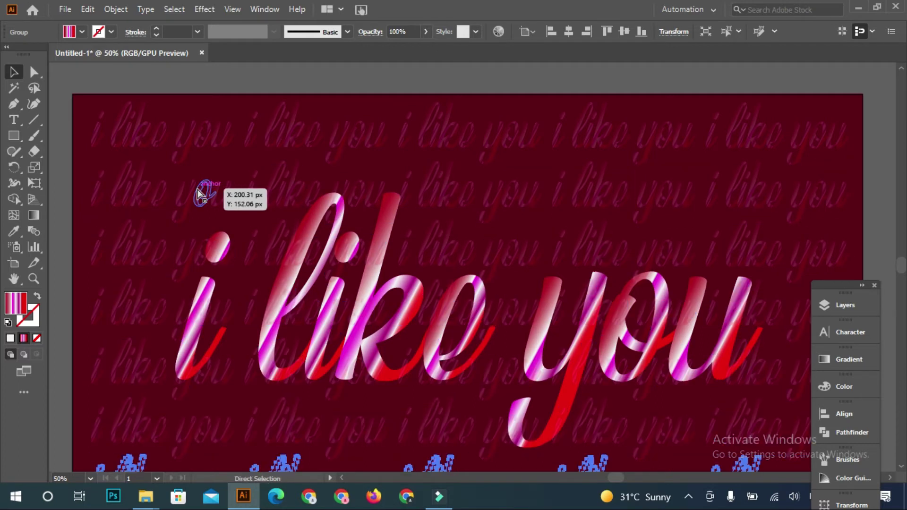
key(ctrl+minus)
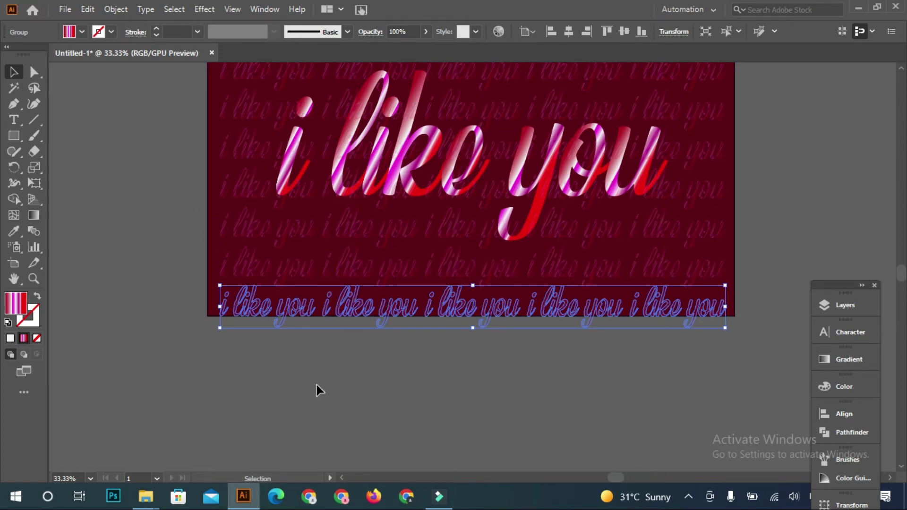
key(h)
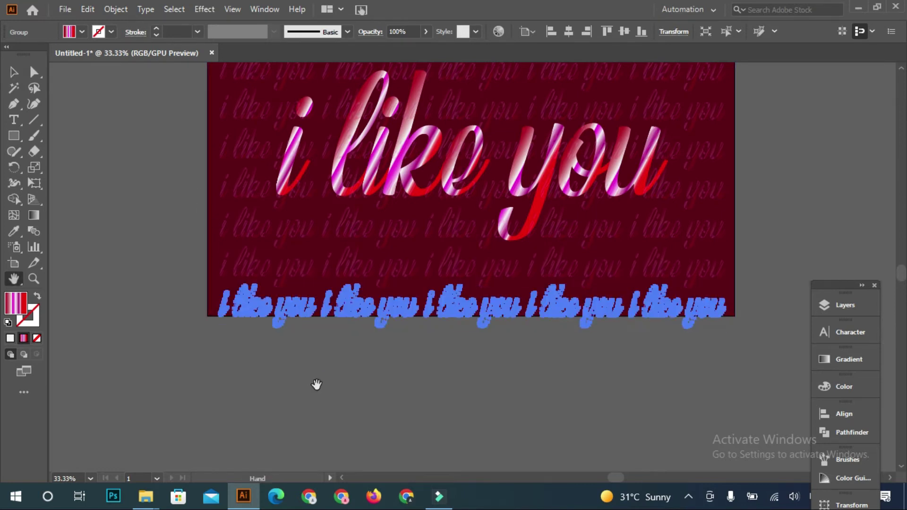
drag(451, 198, 430, 295)
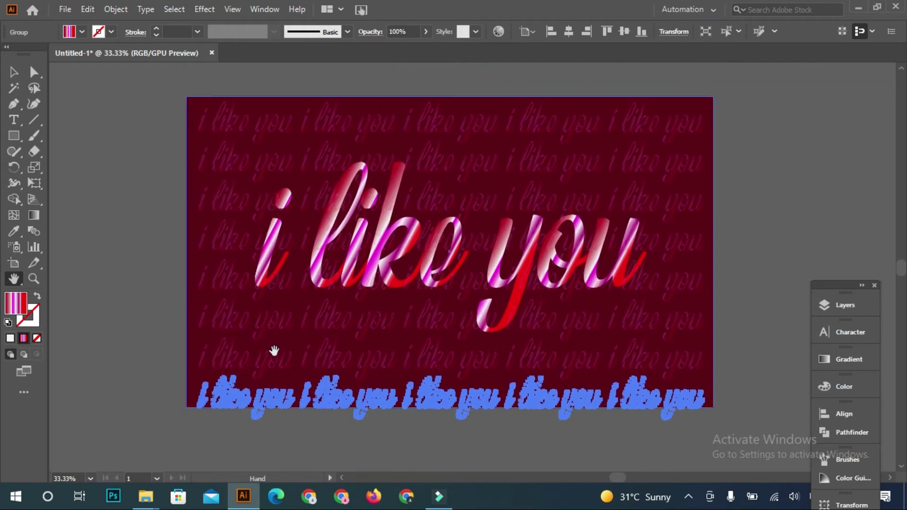
click(130, 309)
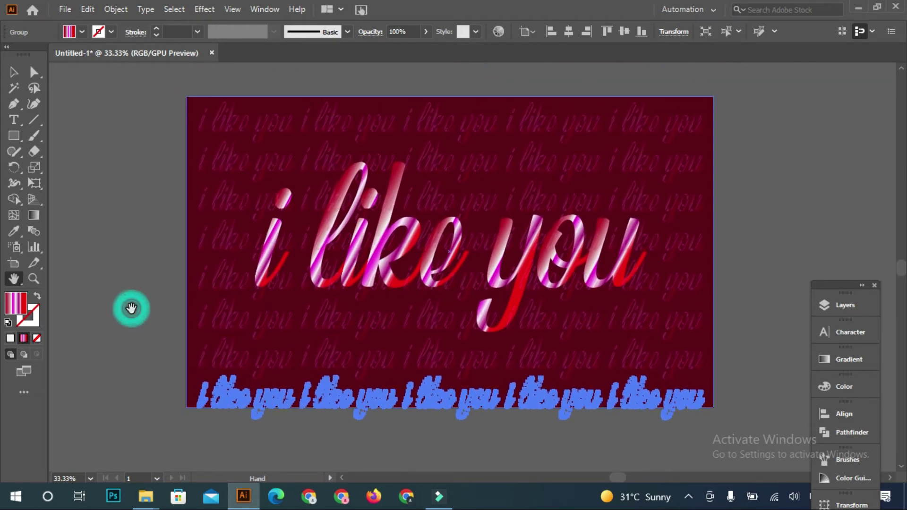
key(v)
click(148, 336)
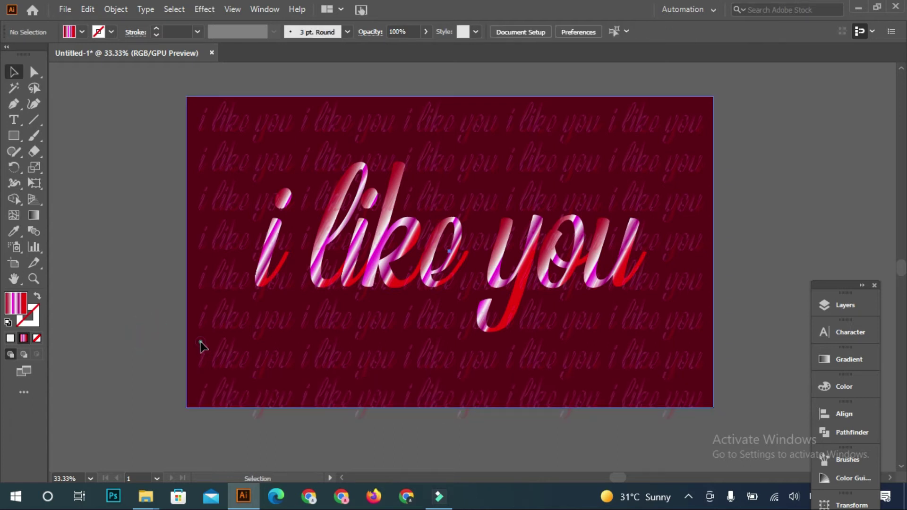
Lock the dark red background rectangle.
click(199, 345)
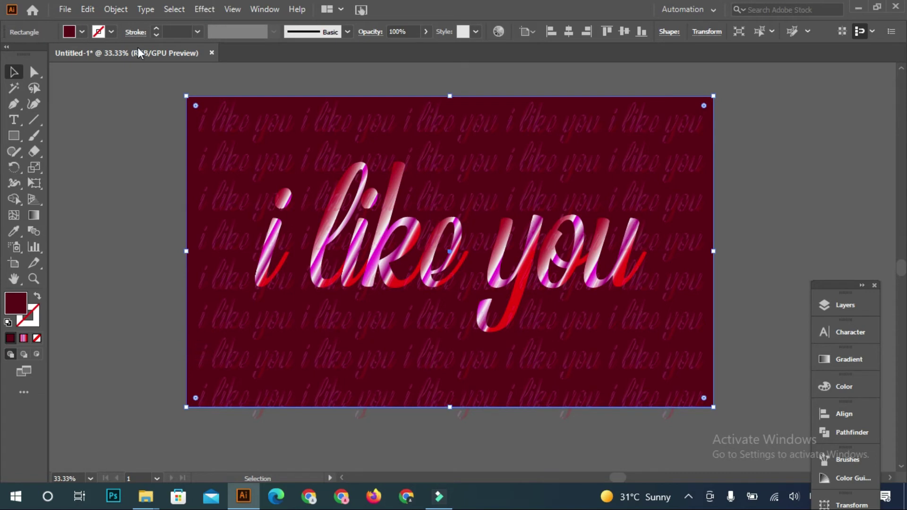
click(116, 9)
mouse_move(212, 104)
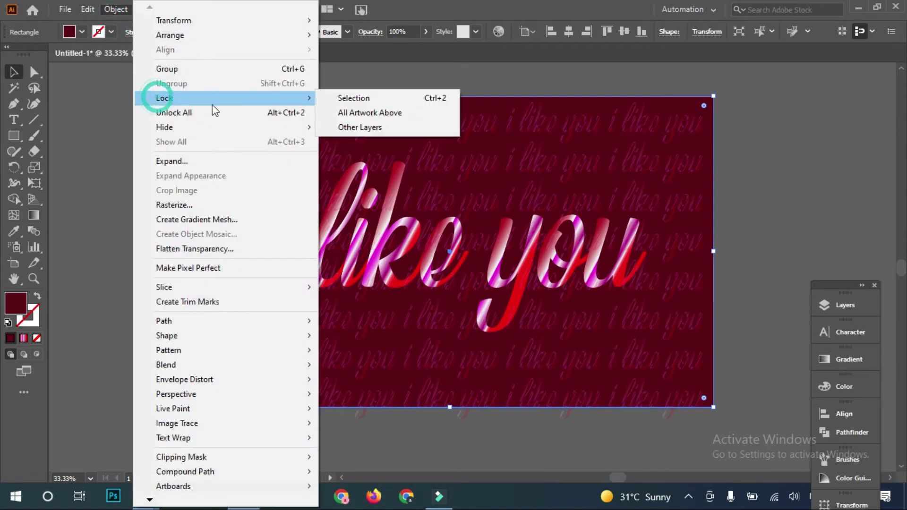
click(362, 98)
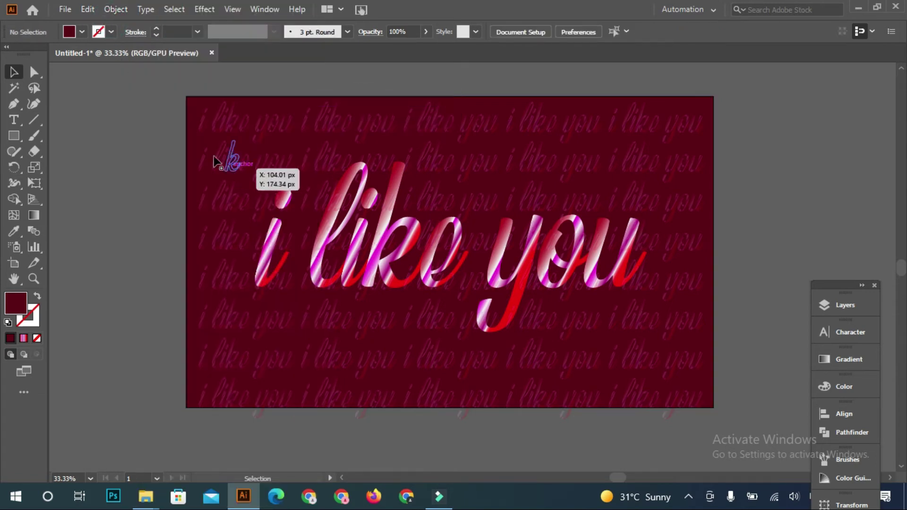
Group all eight rows of small lettering together.
drag(266, 130, 236, 264)
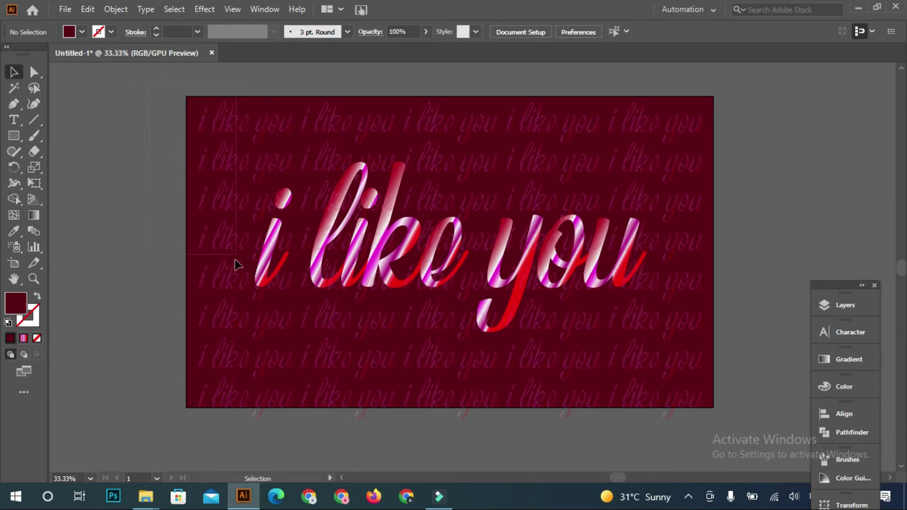
drag(254, 396, 257, 403)
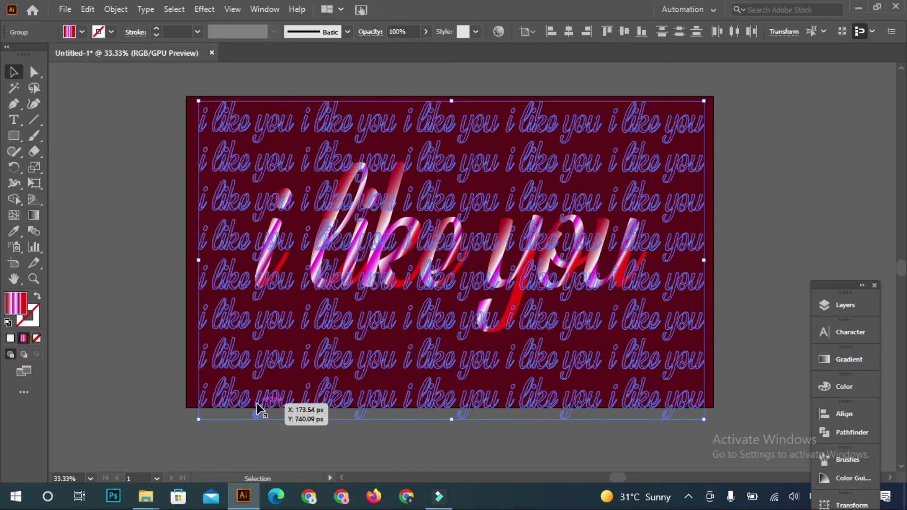
key(ctrl+g)
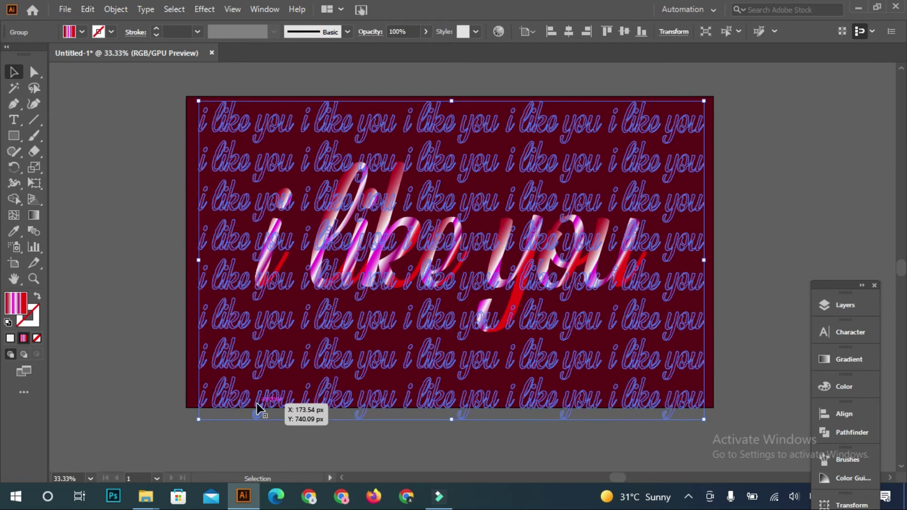
Nudge the grouped lettering pattern up until it is vertically centred on the artboard.
key(Up)
key(Up)
key(Up)
key(Up)
key(Up)
key(Up)
key(Up)
key(Up)
key(Up)
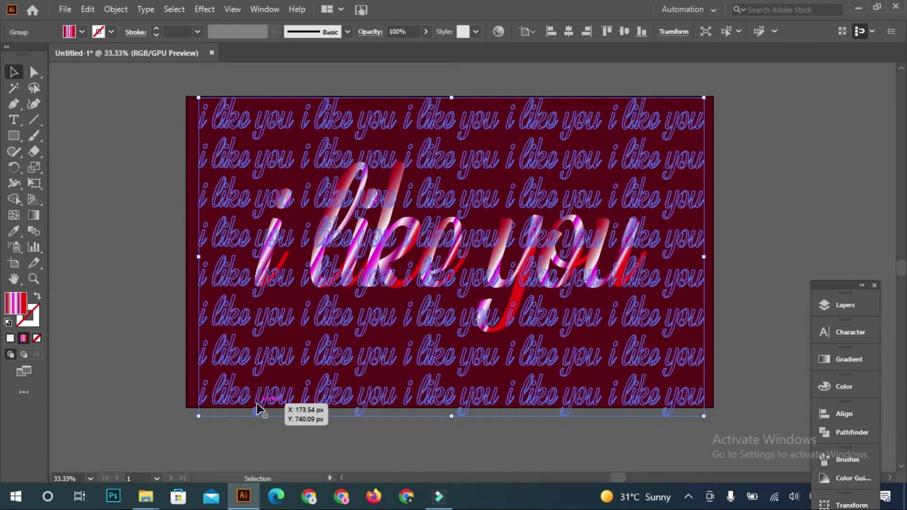
key(Up)
key(Up)
key(Up)
key(Up)
key(Up)
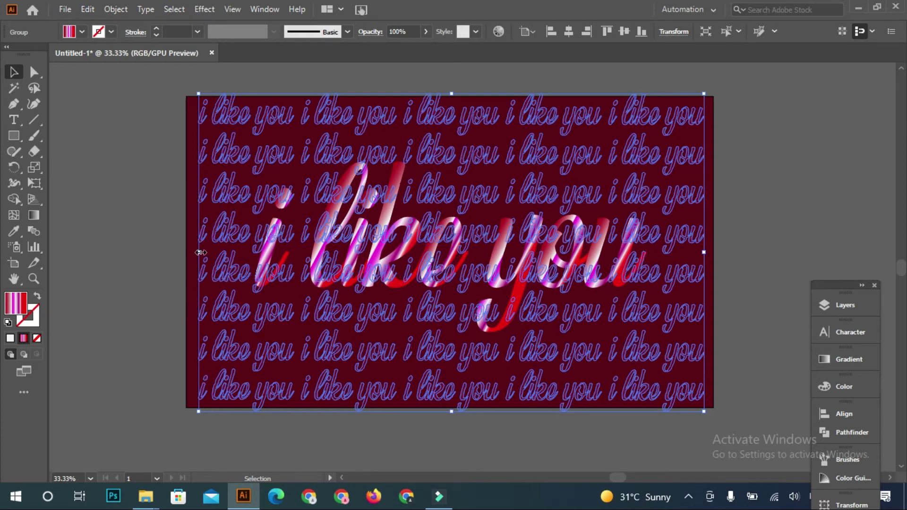
Stretch the lettering pattern horizontally close to the artboard's side edges, nudge it left into place and deselect it.
mouse_move(201, 253)
mouse_down()
mouse_move(179, 253)
mouse_move(192, 254)
mouse_up()
key(Left)
key(Left)
key(Left)
key(Left)
key(Left)
key(Left)
key(Left)
key(Left)
key(Left)
key(Left)
key(Left)
key(Left)
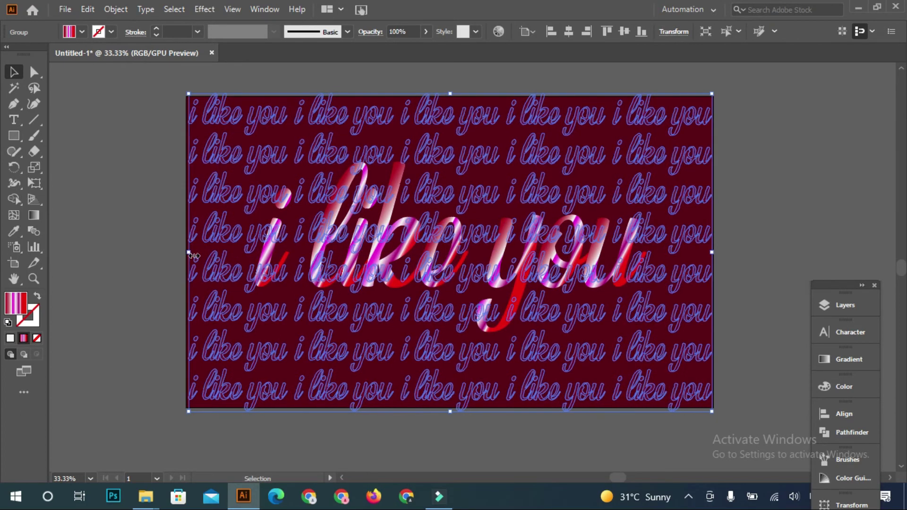
click(142, 259)
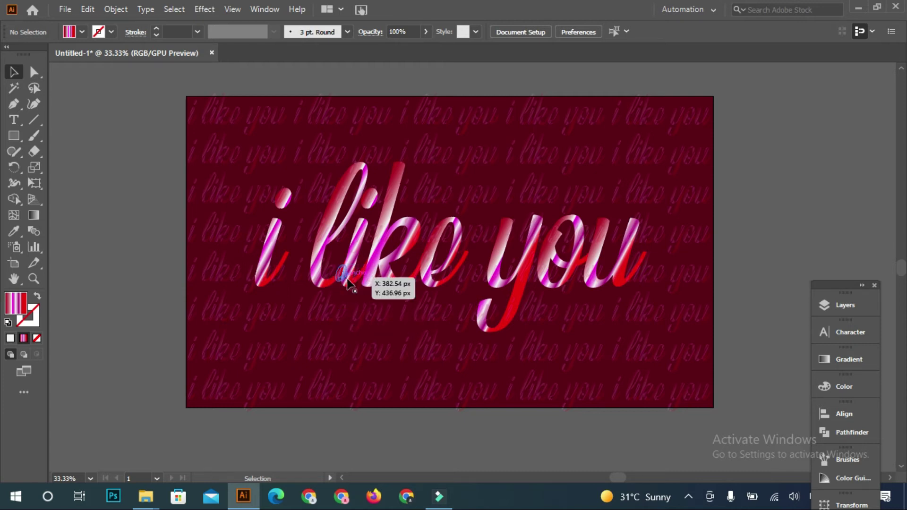
Lock the small lettering pattern, unlock all objects in the document again and clear the selection.
click(347, 279)
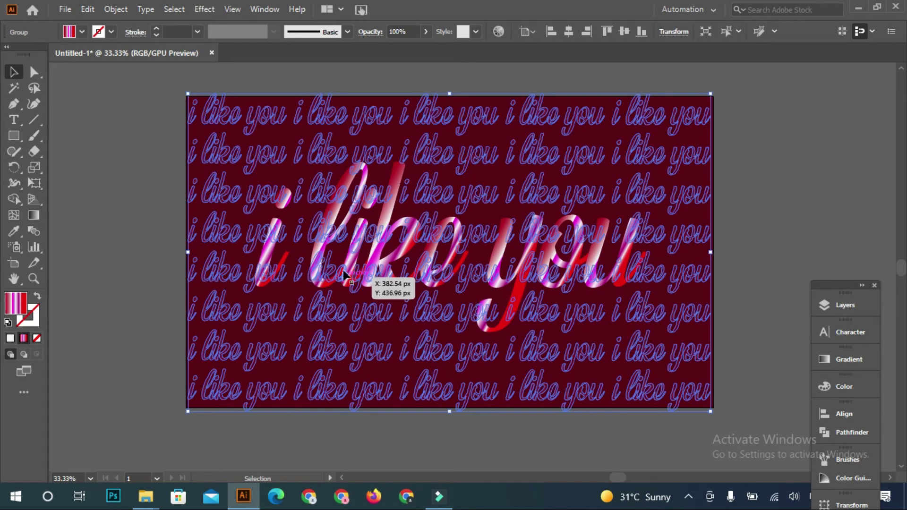
click(117, 11)
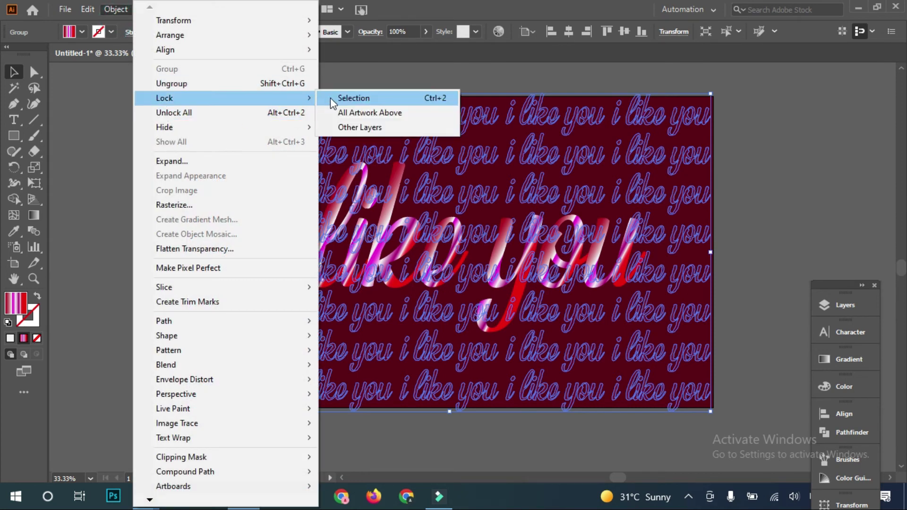
click(331, 98)
key(a)
key(ctrl+alt+2)
key(v)
click(145, 237)
Start a Drop Shadow effect on the large "i like you" lettering with its blending mode set to Multiply.
click(326, 255)
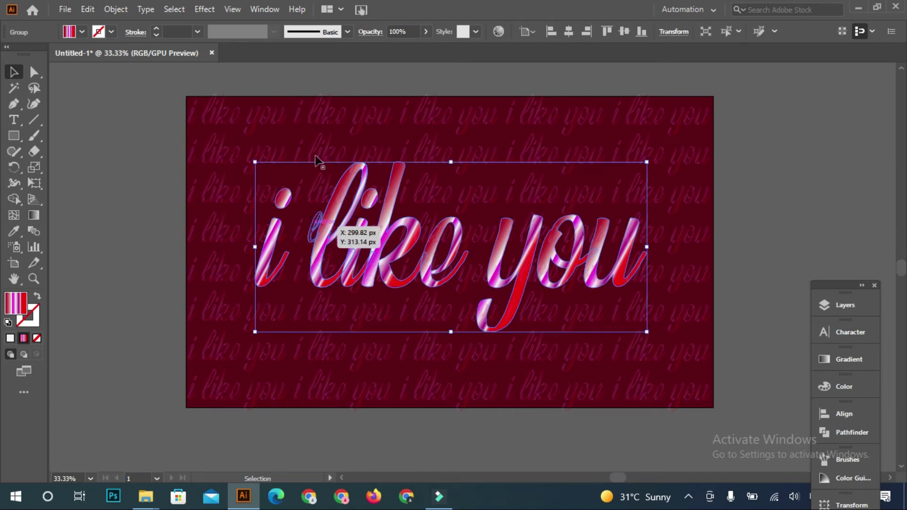
click(206, 9)
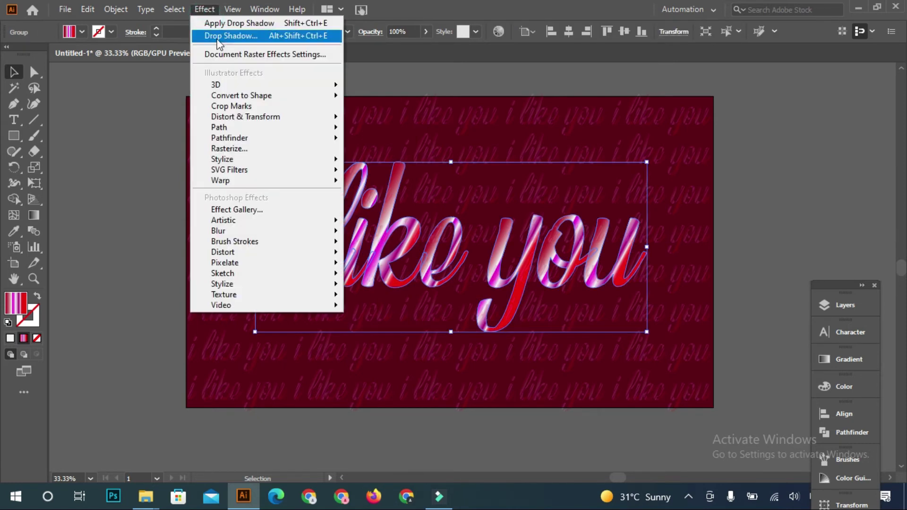
mouse_move(344, 96)
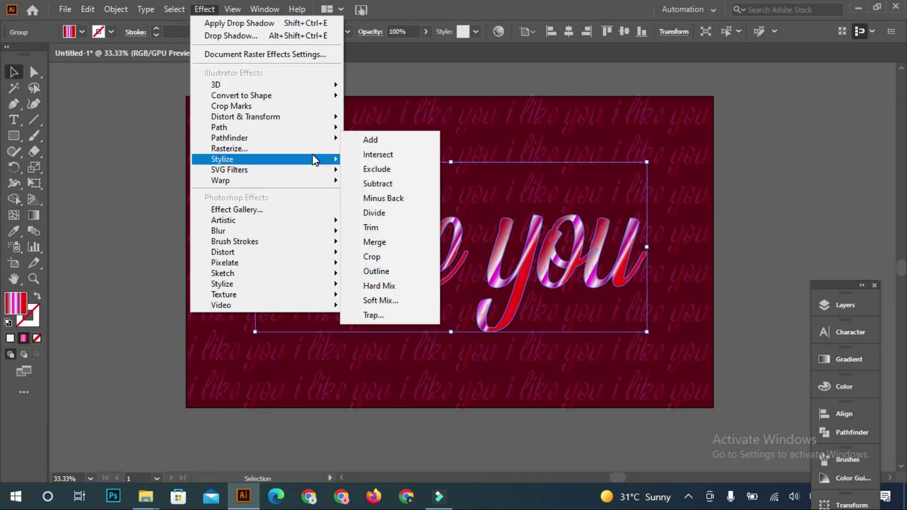
mouse_move(313, 156)
click(349, 163)
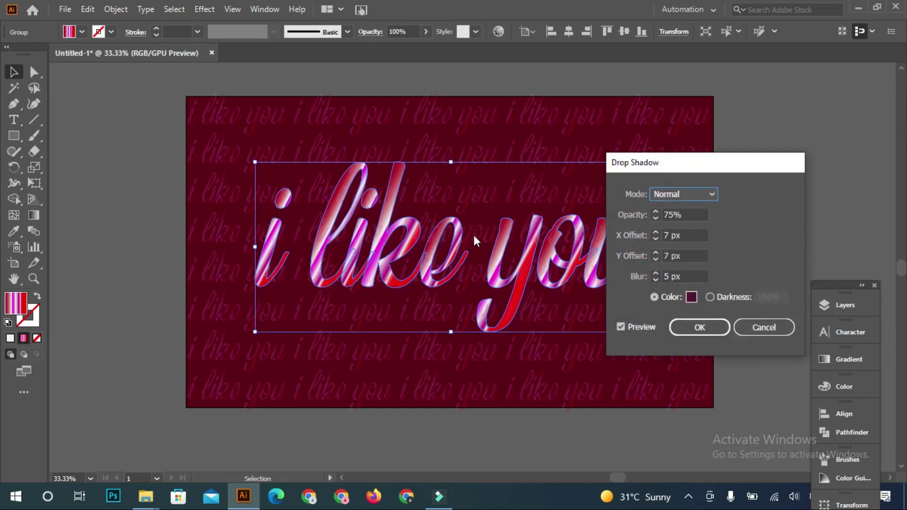
click(658, 195)
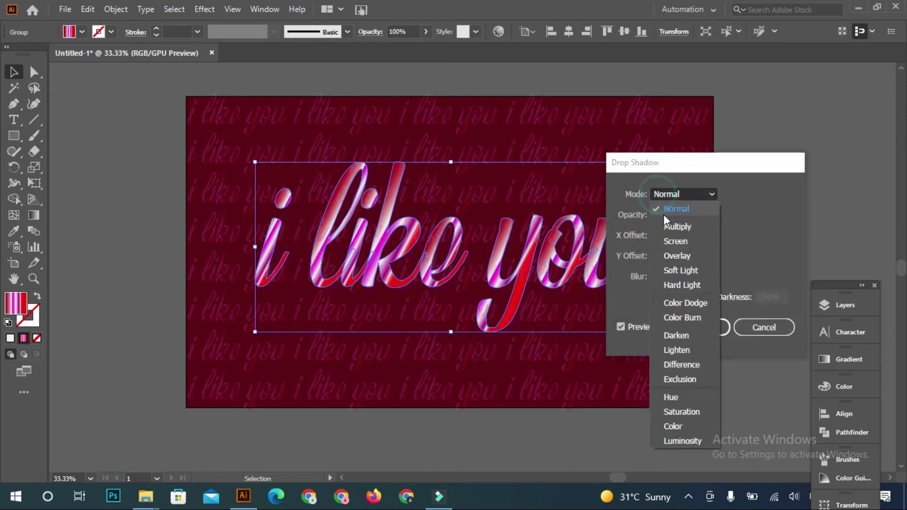
click(664, 209)
key(Down)
key(Down)
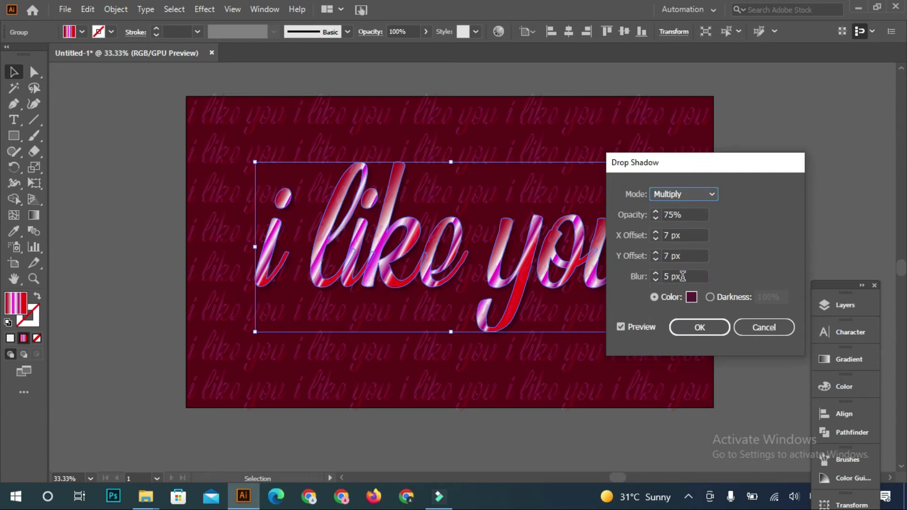
Set the drop shadow colour to near-black 0C0107, apply the effect and deselect the lettering.
click(690, 298)
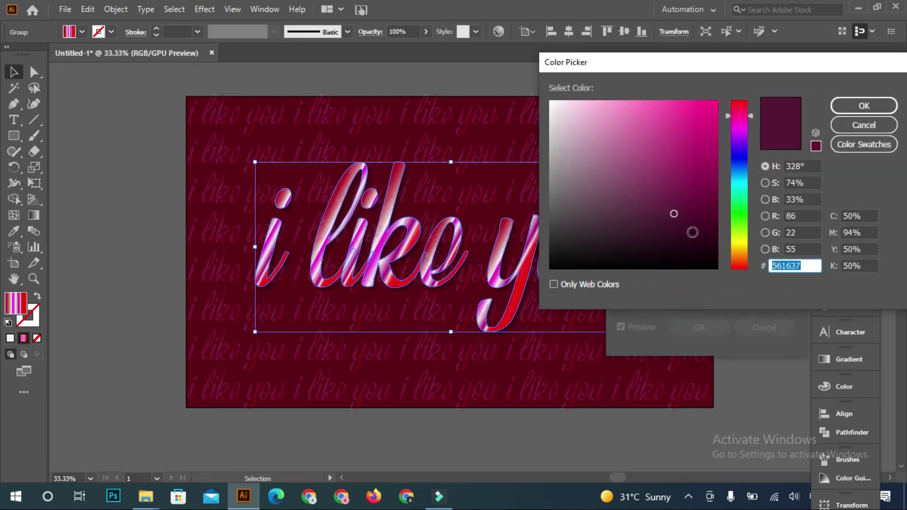
click(694, 238)
drag(693, 237, 709, 259)
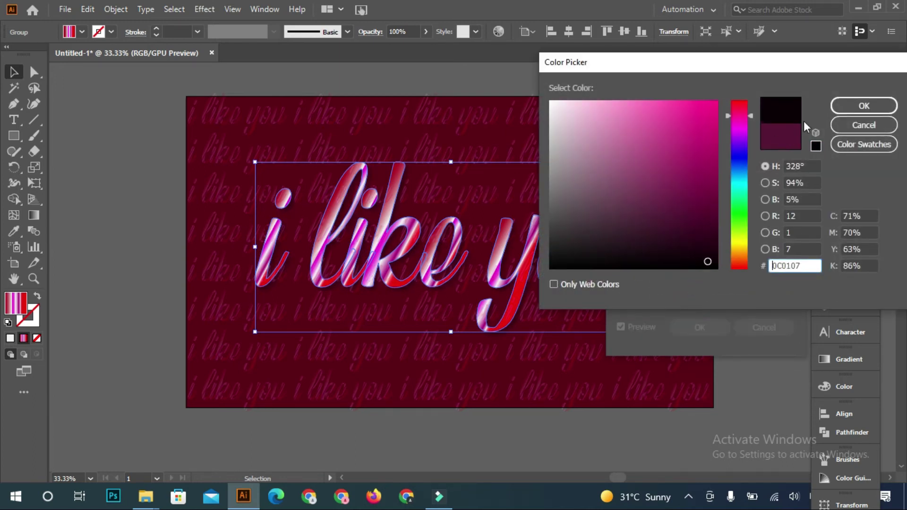
click(860, 107)
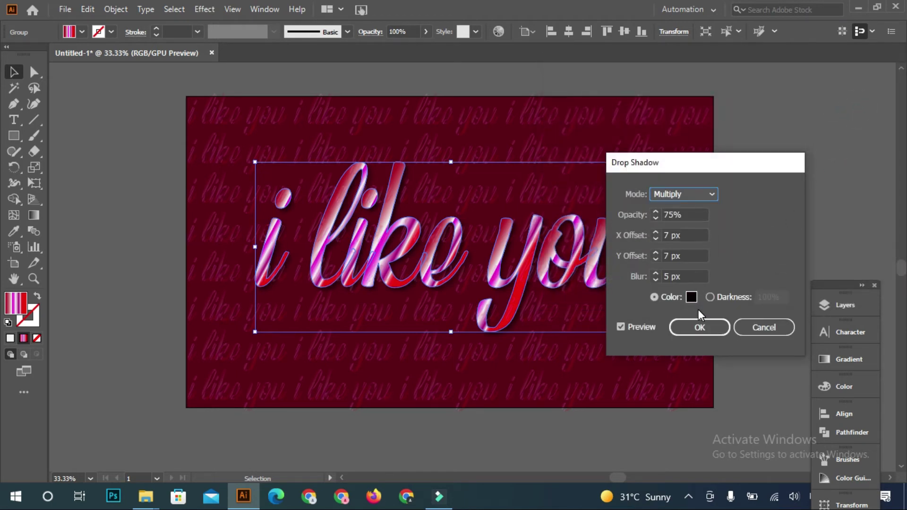
click(695, 327)
click(734, 347)
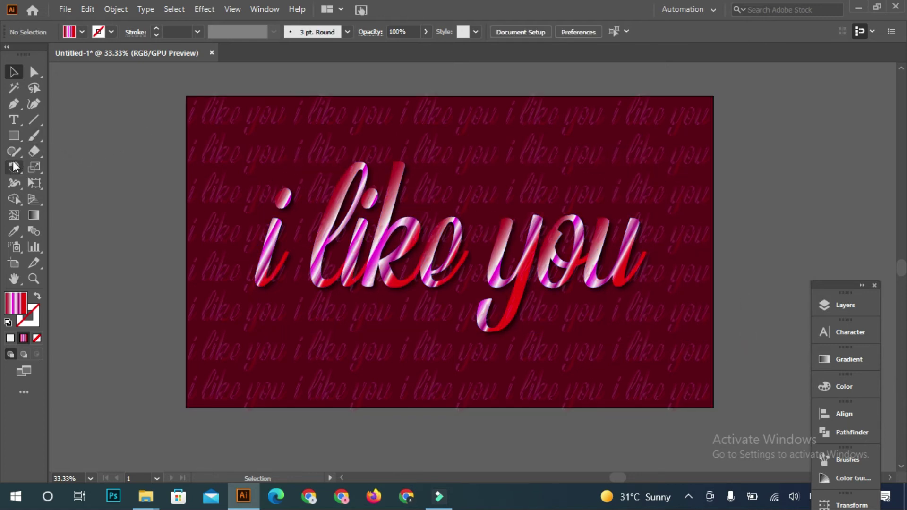
Draw two flares with the Flare tool: one above the first "i" with rings toward the upper-left corner, one beside the "l" with rings downward.
right_click(18, 135)
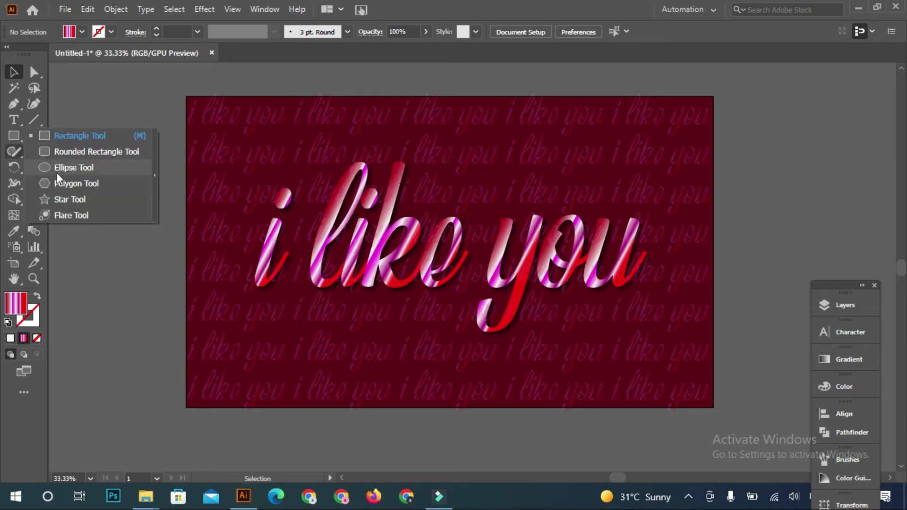
click(66, 214)
drag(272, 148, 261, 139)
click(219, 123)
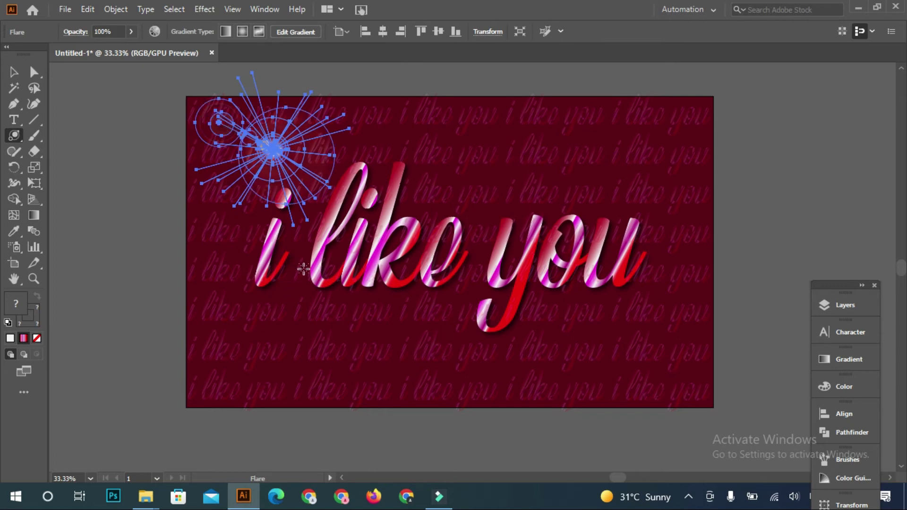
drag(302, 267, 300, 299)
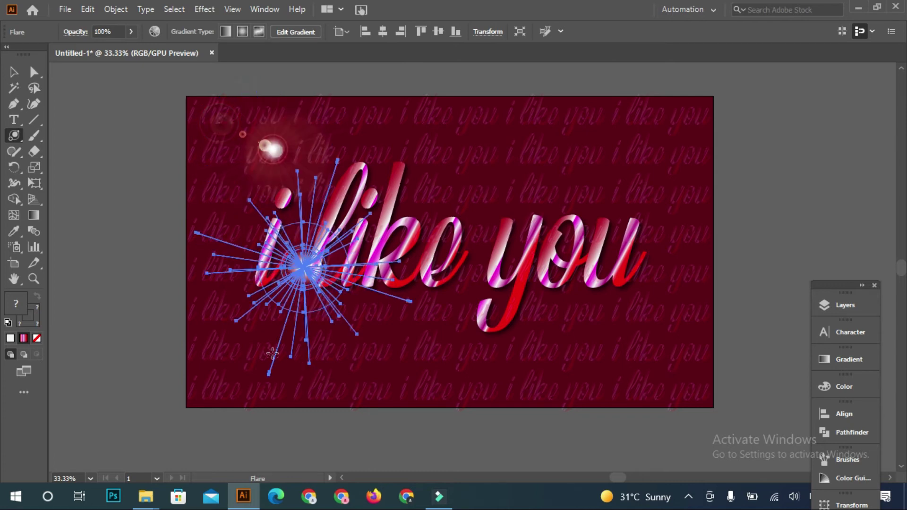
click(261, 352)
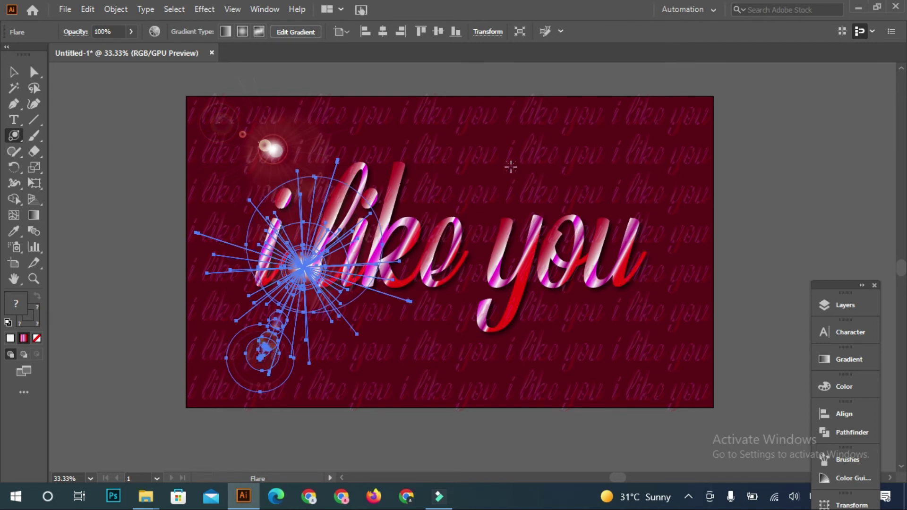
Add a flare in the artboard's upper-right corner with rings downward, and another beside the final "u" with rings toward the lower middle.
click(669, 117)
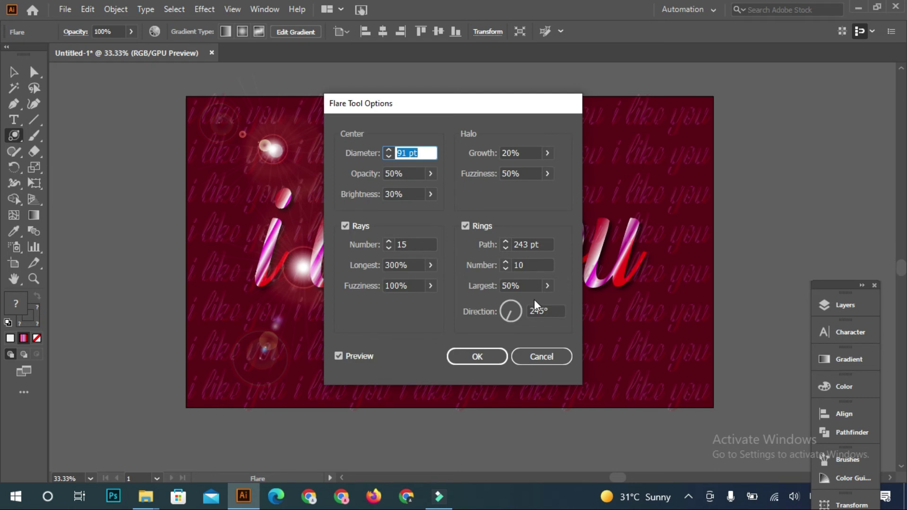
click(539, 356)
drag(688, 122, 680, 143)
click(676, 187)
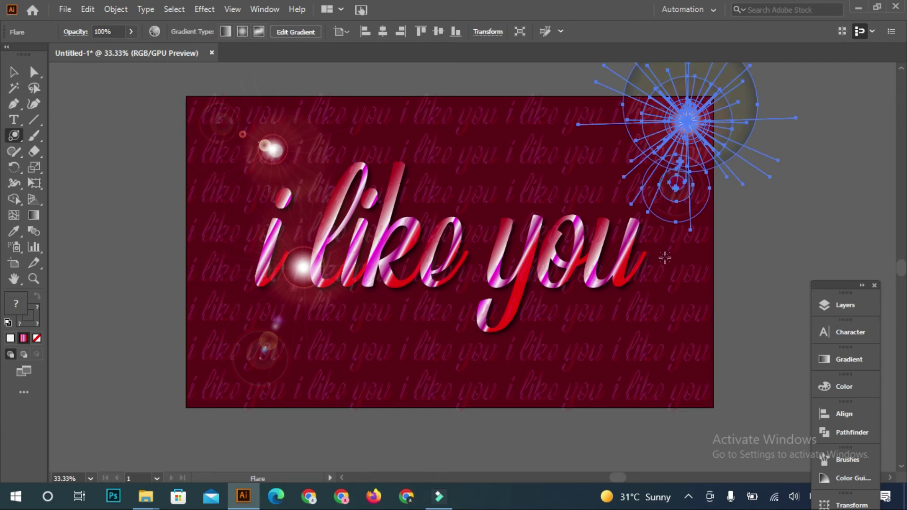
click(665, 258)
click(561, 358)
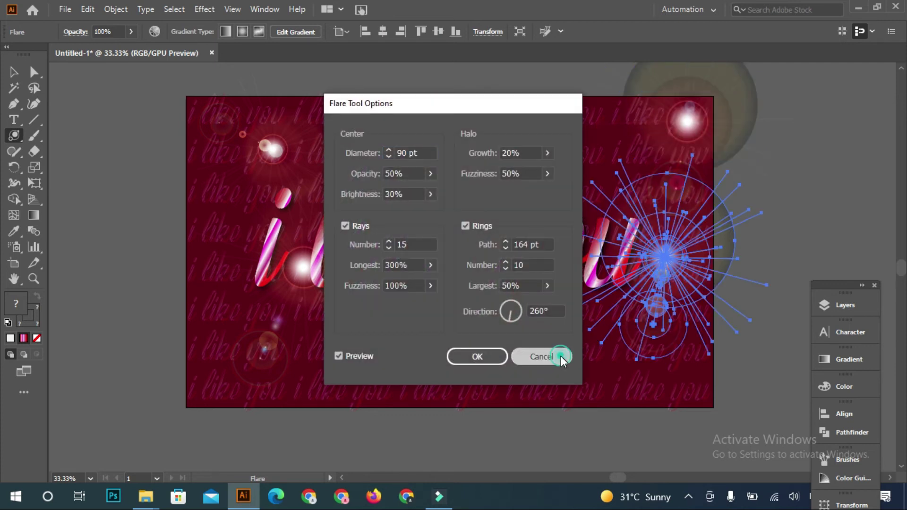
drag(664, 245, 678, 287)
click(533, 355)
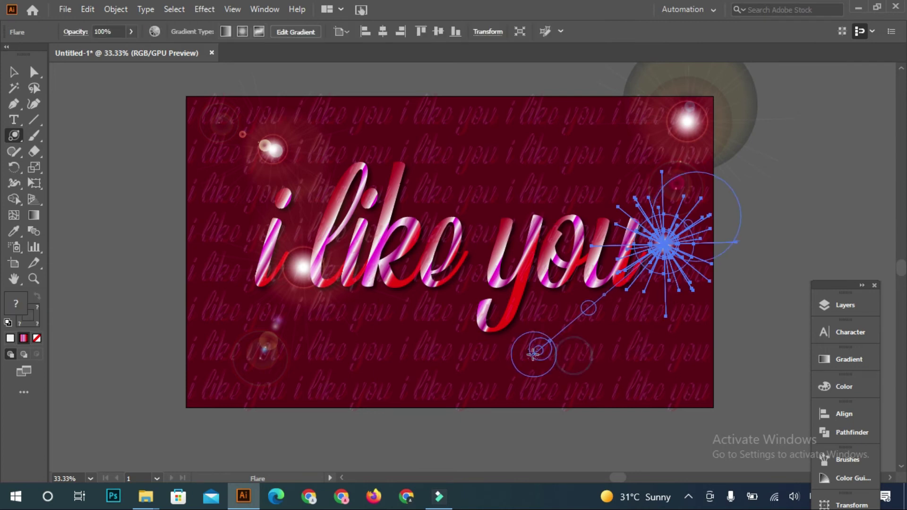
Draw a large flare above the gap between "like" and "you" with rings running to the lower middle, and deselect it.
drag(497, 164, 531, 203)
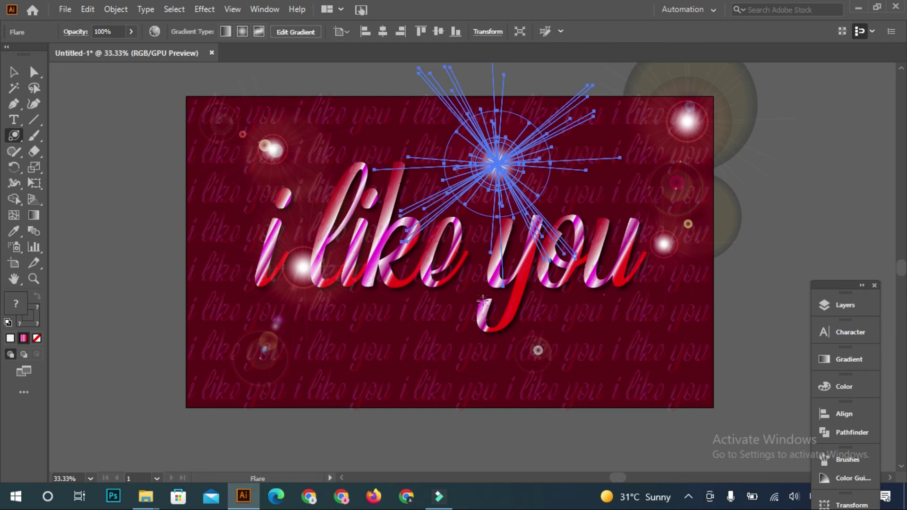
drag(466, 312, 405, 348)
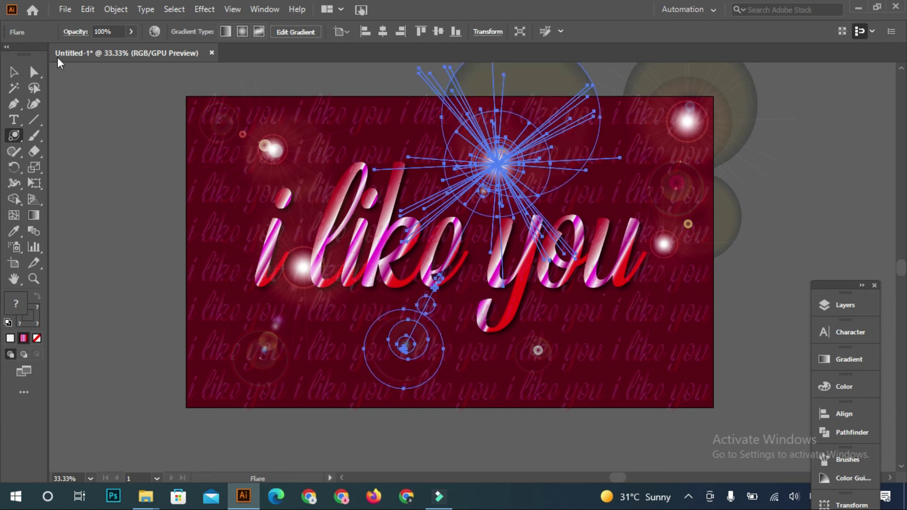
click(14, 72)
click(90, 134)
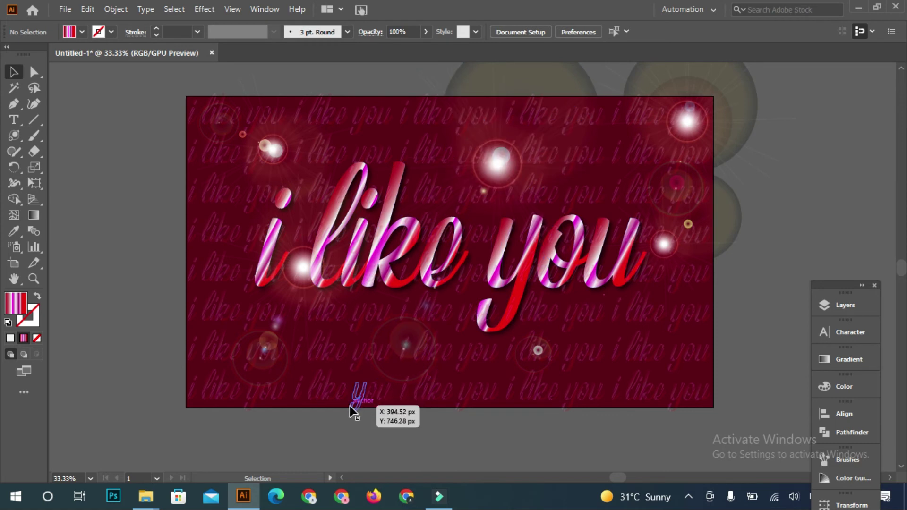
Add two small flares below the lettering, one under "like" and one under the "y", with rings running up into the letters, and deselect.
click(13, 136)
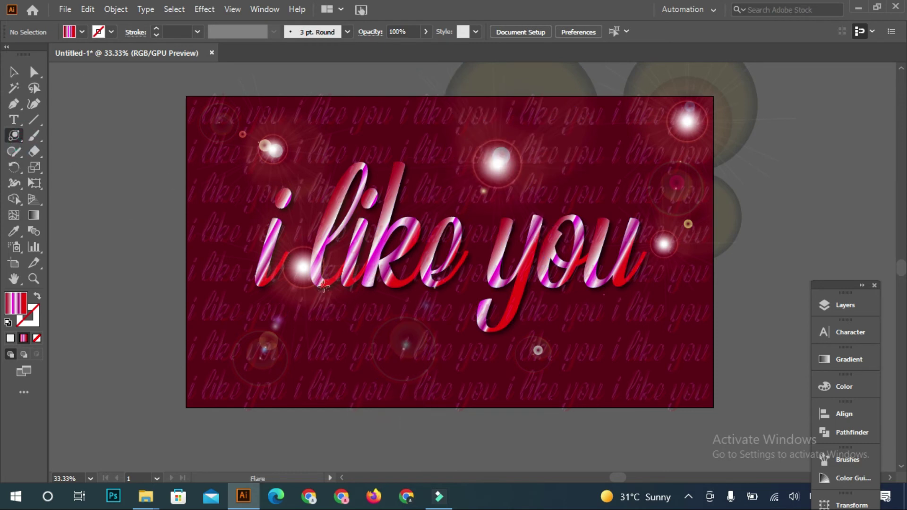
mouse_move(332, 327)
mouse_down()
mouse_move(343, 310)
mouse_move(337, 321)
mouse_up()
drag(365, 236, 371, 217)
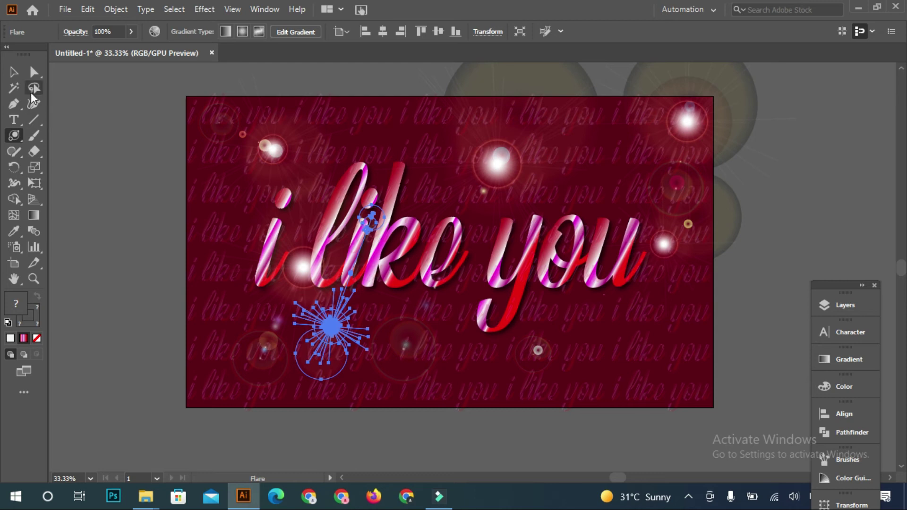
mouse_move(472, 364)
mouse_down()
mouse_move(484, 385)
mouse_move(485, 366)
mouse_up()
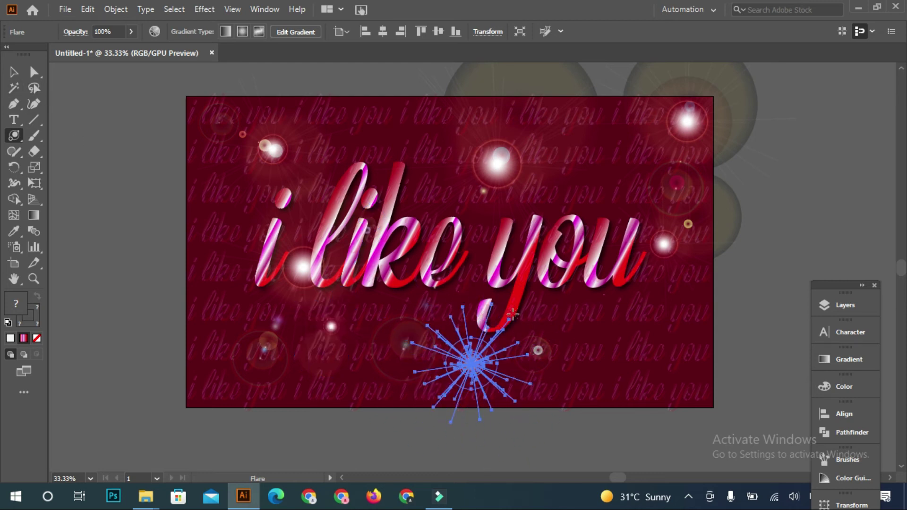
drag(547, 275, 573, 274)
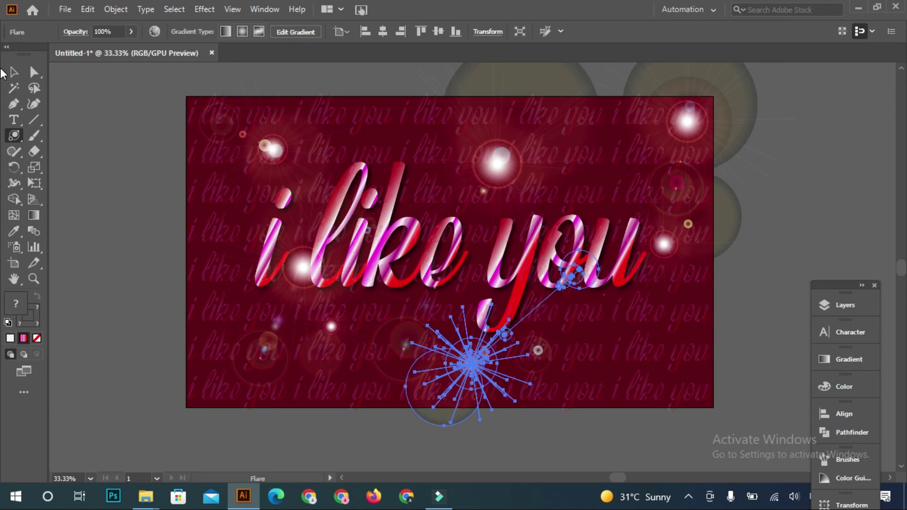
click(11, 72)
click(102, 191)
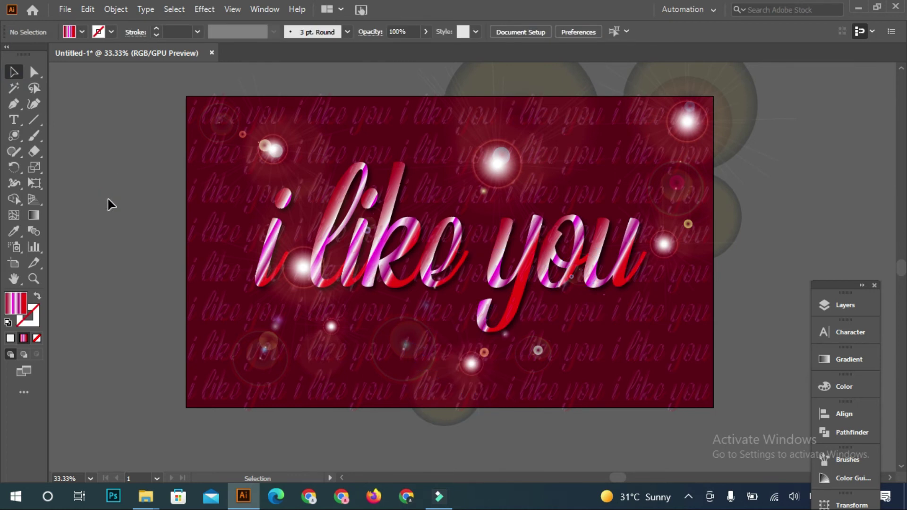
key(ctrl+plus)
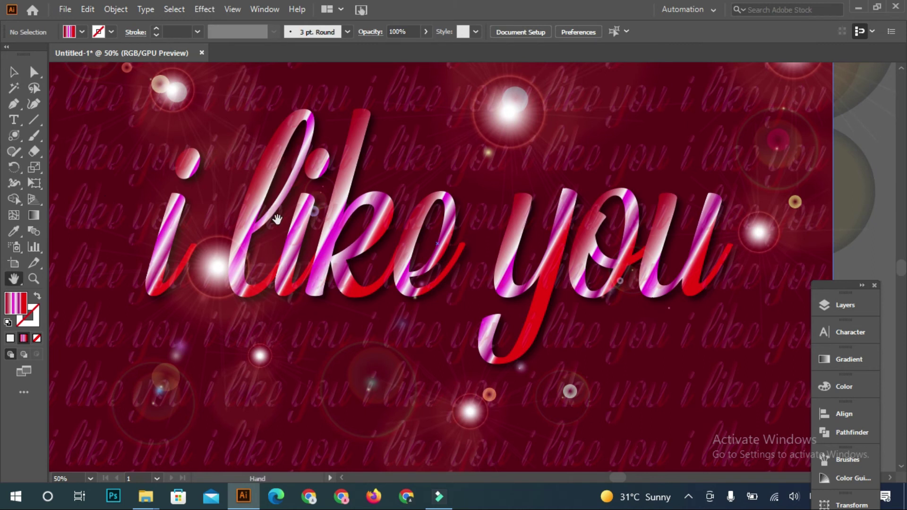
drag(278, 215, 314, 224)
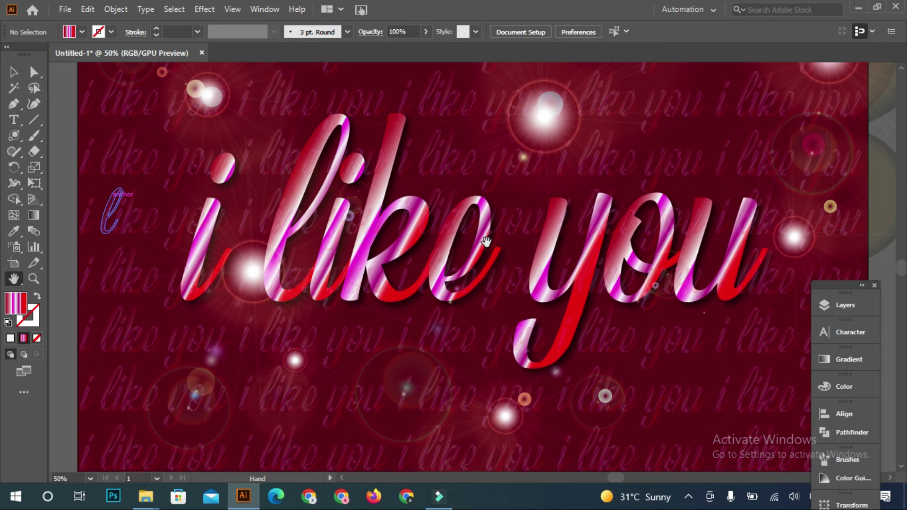
key(v)
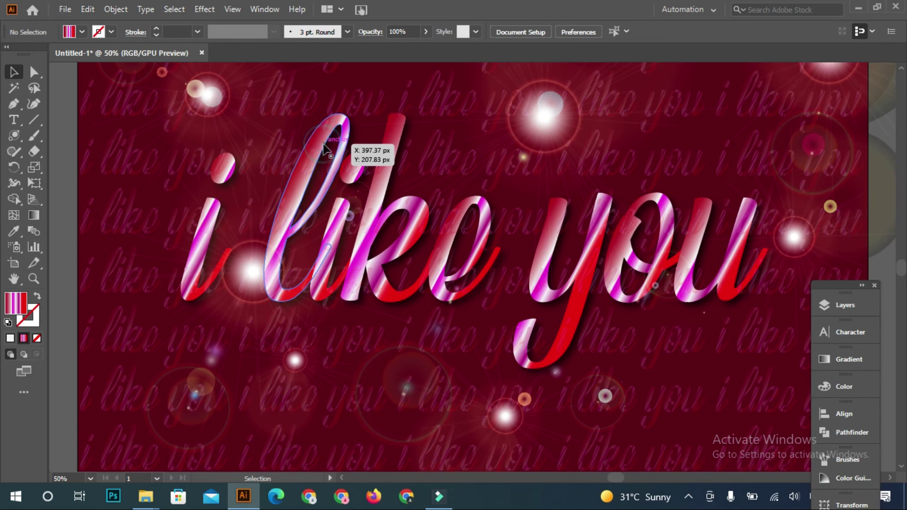
key(a)
key(ctrl+minus)
key(v)
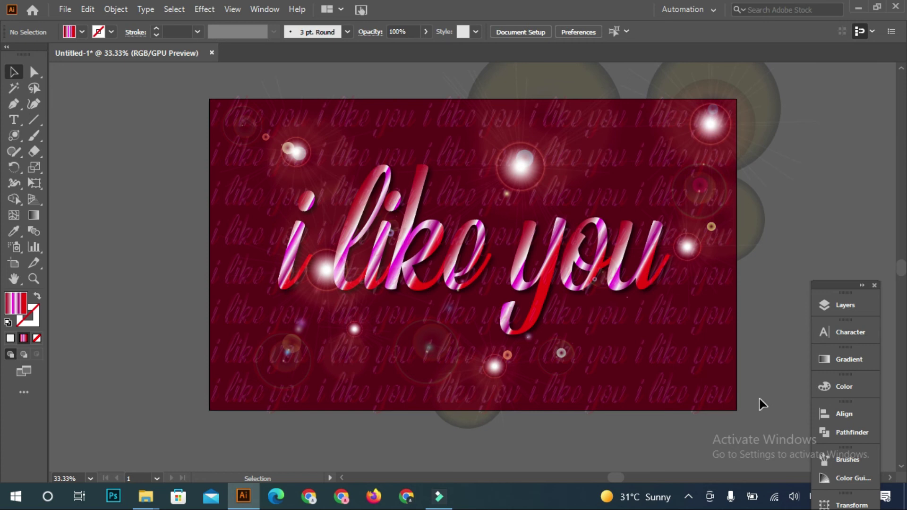
Select the dark red background rectangle and apply the pink, white and red linear gradient to its stroke.
key(F7)
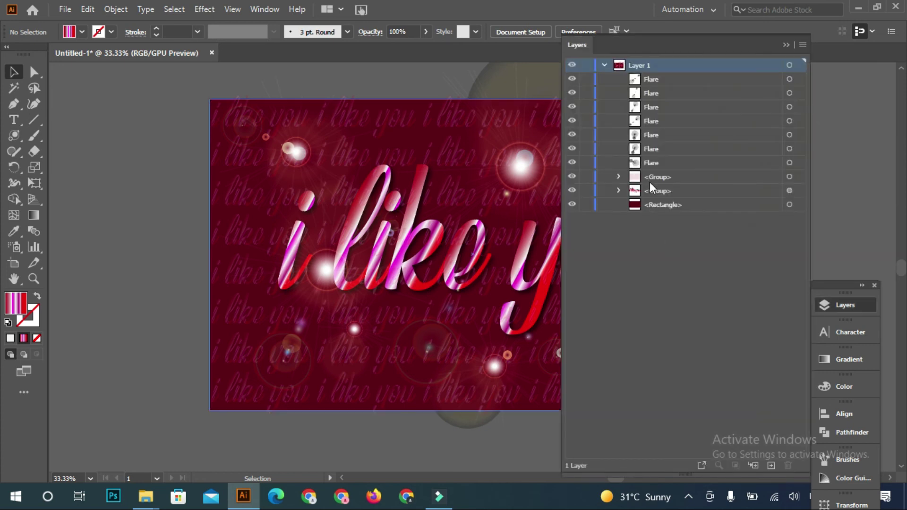
click(655, 204)
click(789, 204)
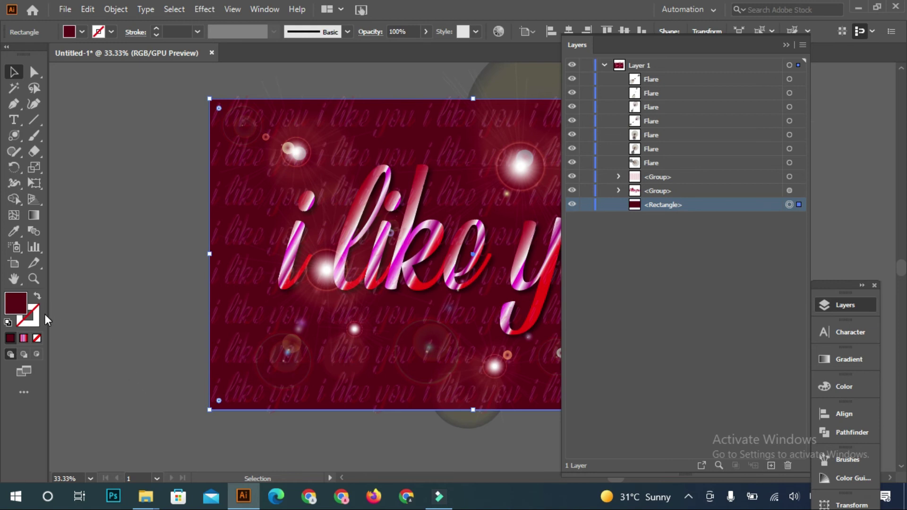
key(F6)
click(31, 324)
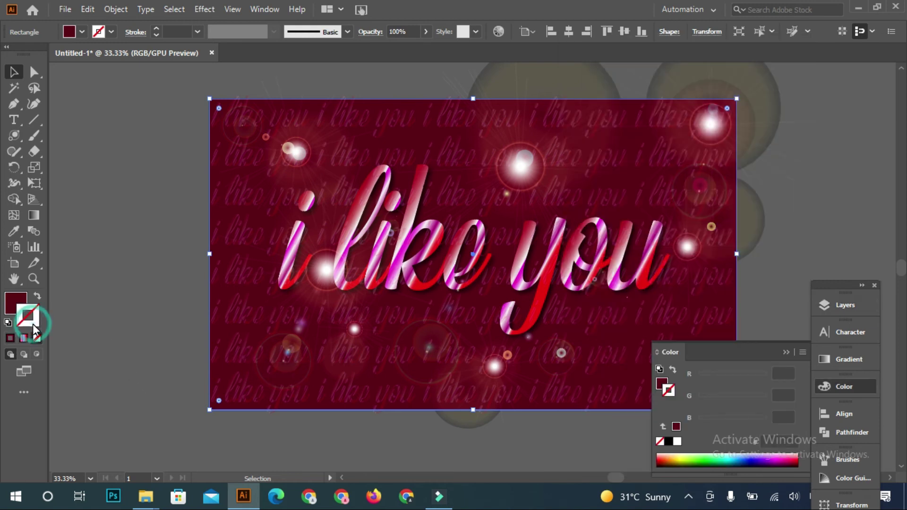
click(23, 334)
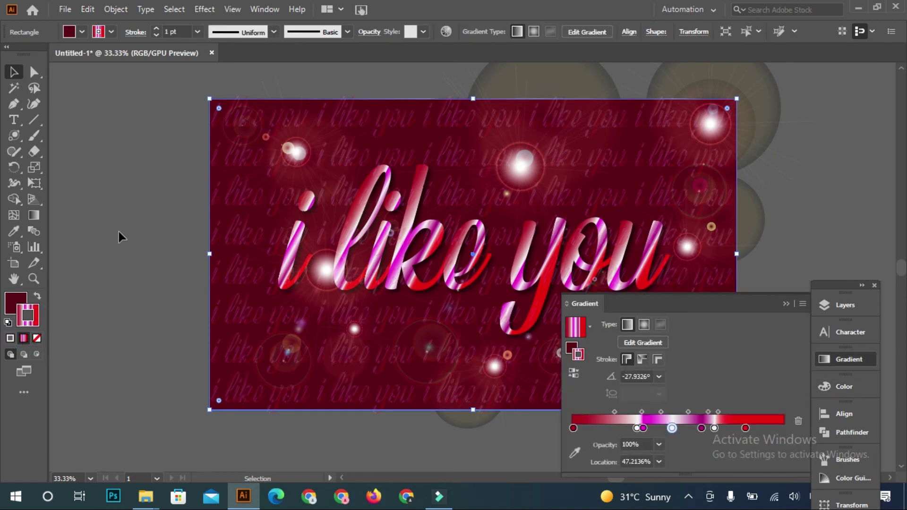
Try gradient border weights of 3 pt and 6 pt on the background rectangle, and deselect it.
click(197, 32)
click(211, 119)
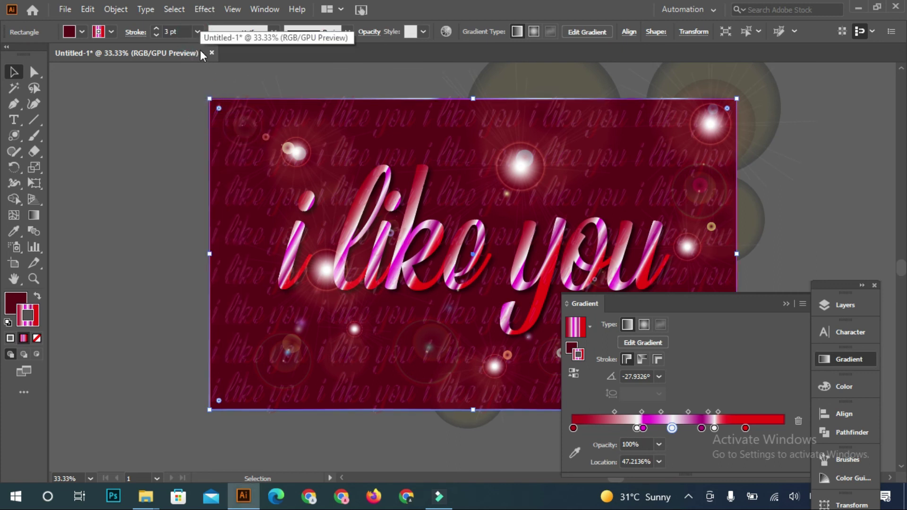
click(196, 34)
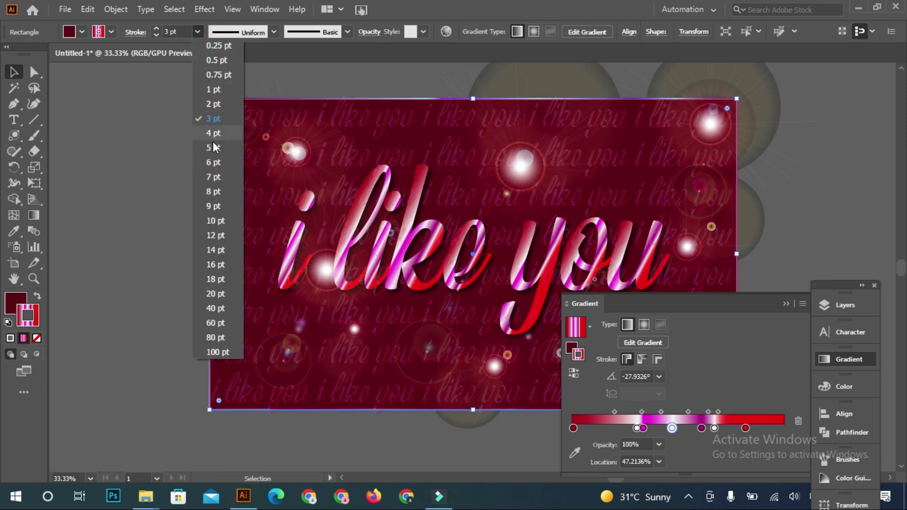
click(216, 161)
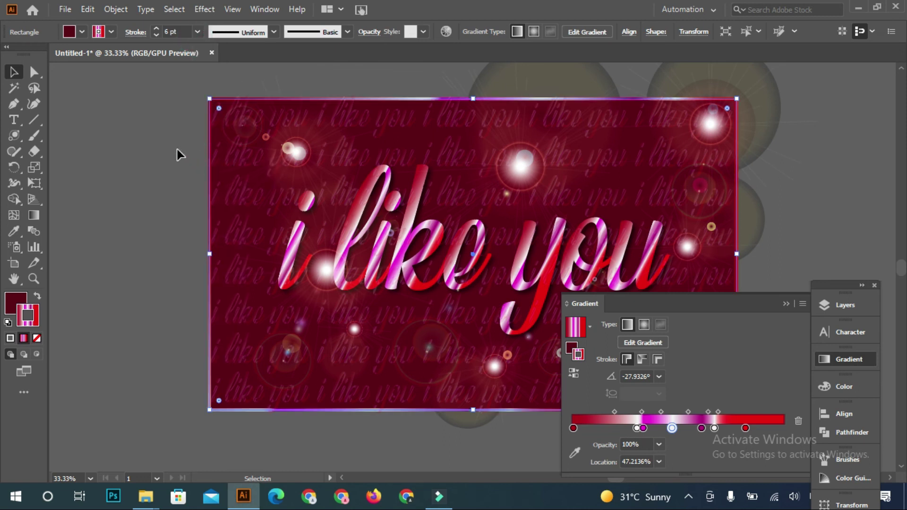
drag(327, 269, 290, 273)
click(168, 259)
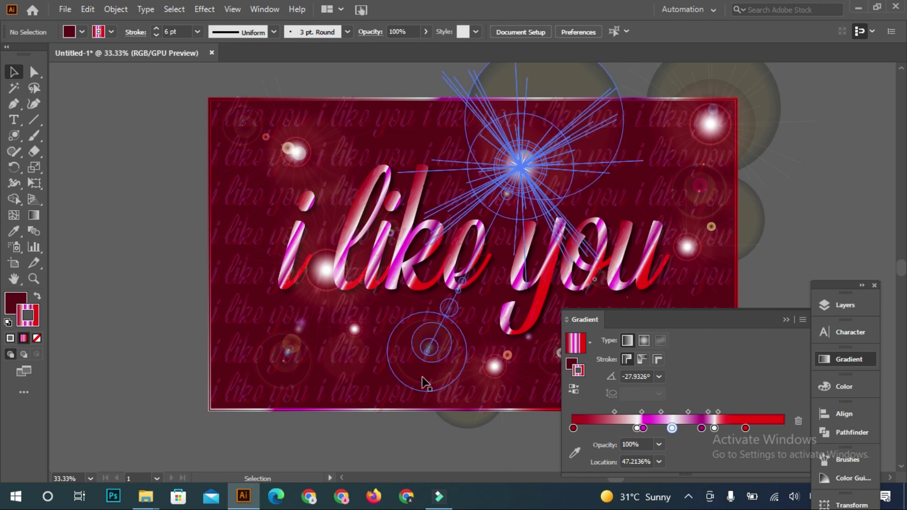
Reselect the background rectangle and set its stroke weight to 7 pt.
click(844, 307)
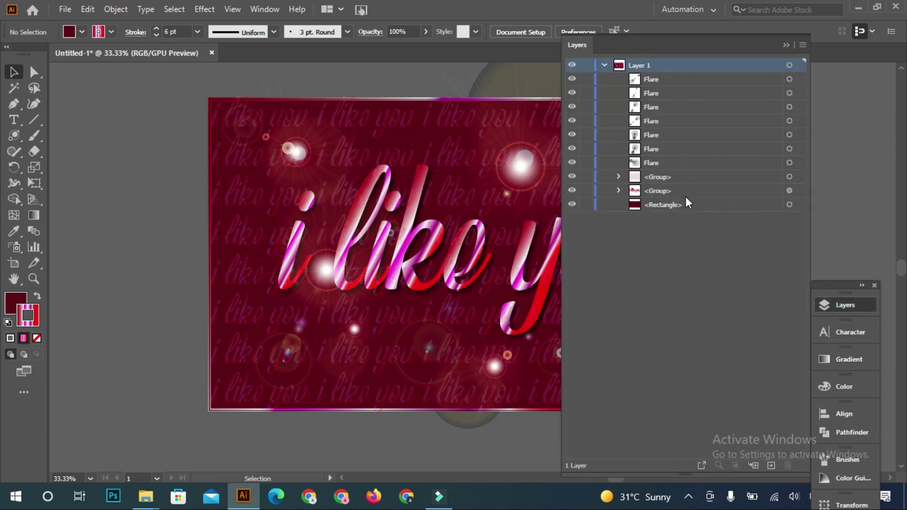
click(687, 204)
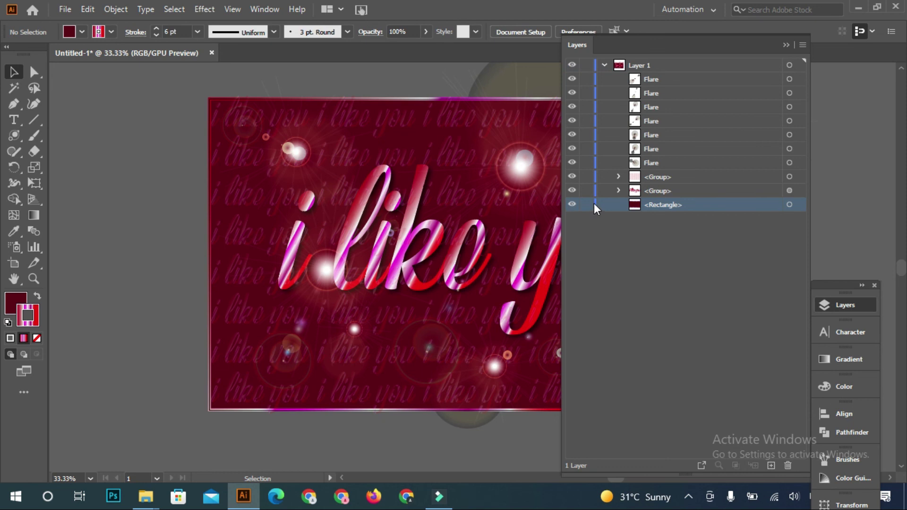
click(789, 204)
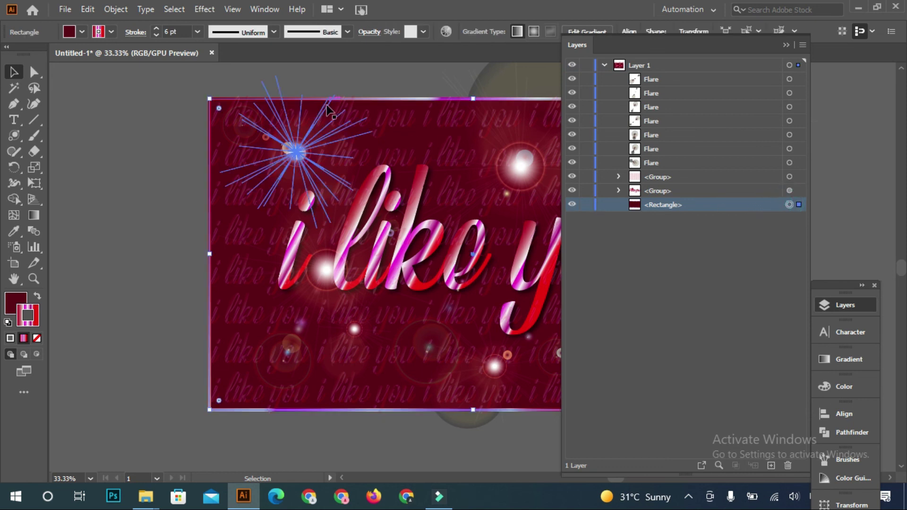
click(196, 32)
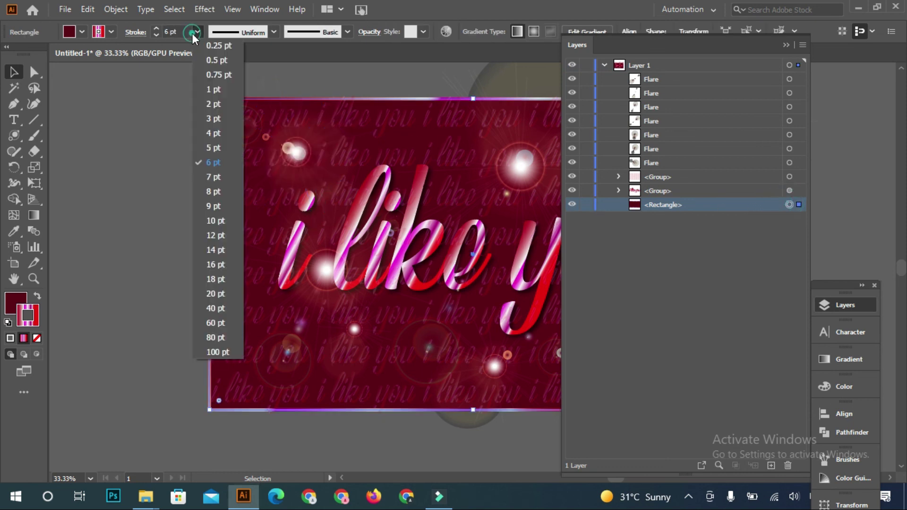
click(217, 177)
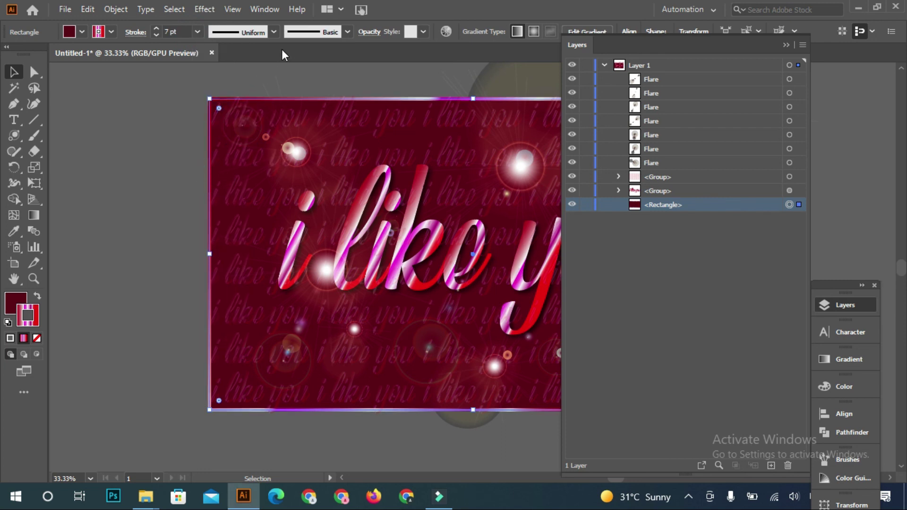
Apply the teardrop-shaped variable width profile to the rectangle's gradient stroke and deselect it.
click(274, 31)
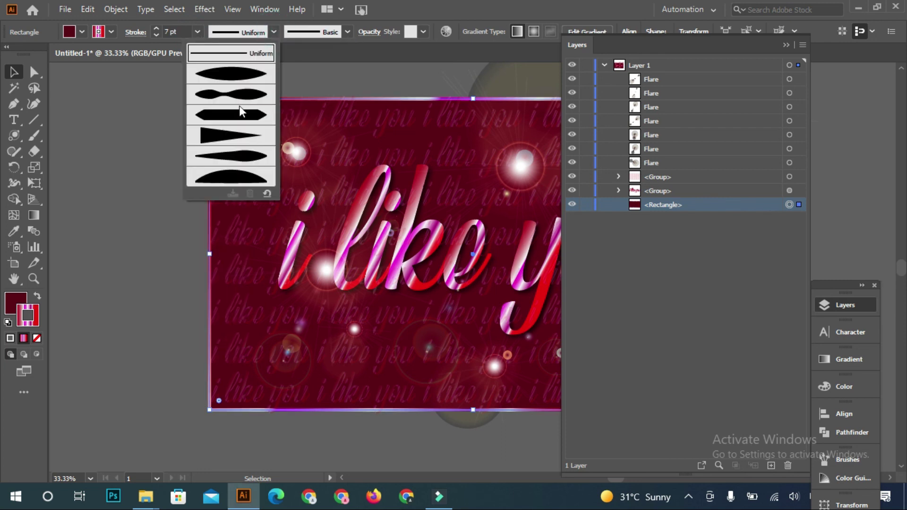
click(246, 142)
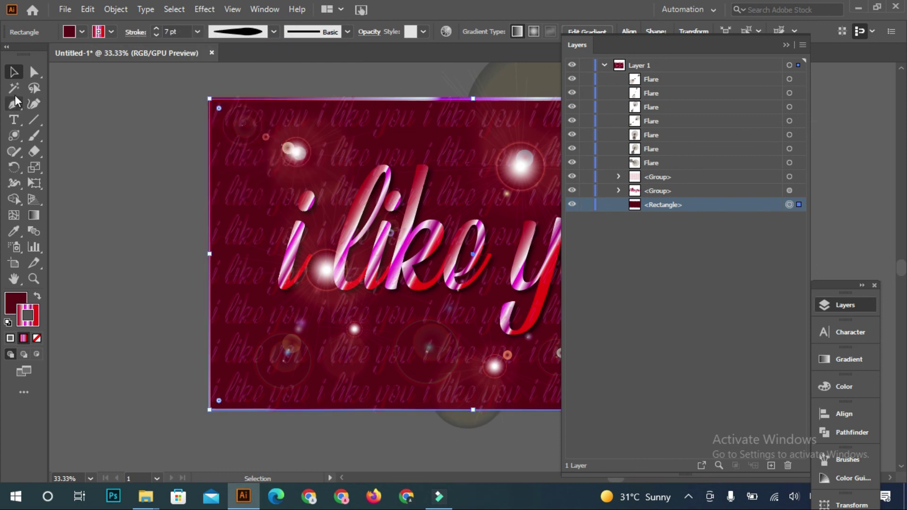
click(19, 74)
click(73, 129)
click(787, 43)
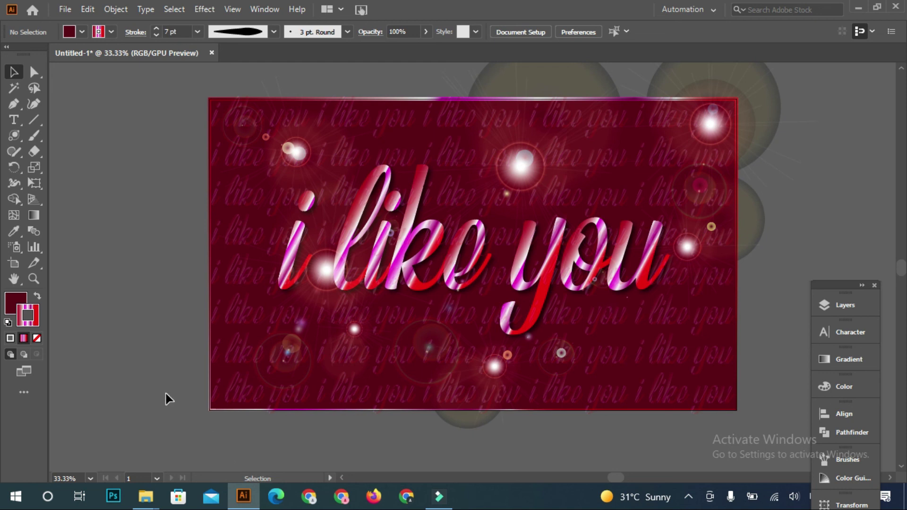
Examine the finished lettering, flares and gradient border up close with the floating panels hidden.
key(ctrl+equal)
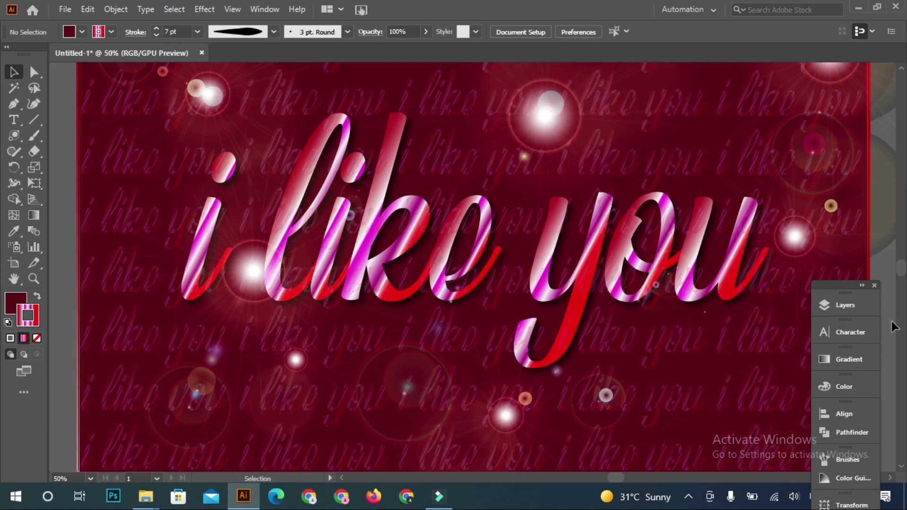
click(875, 286)
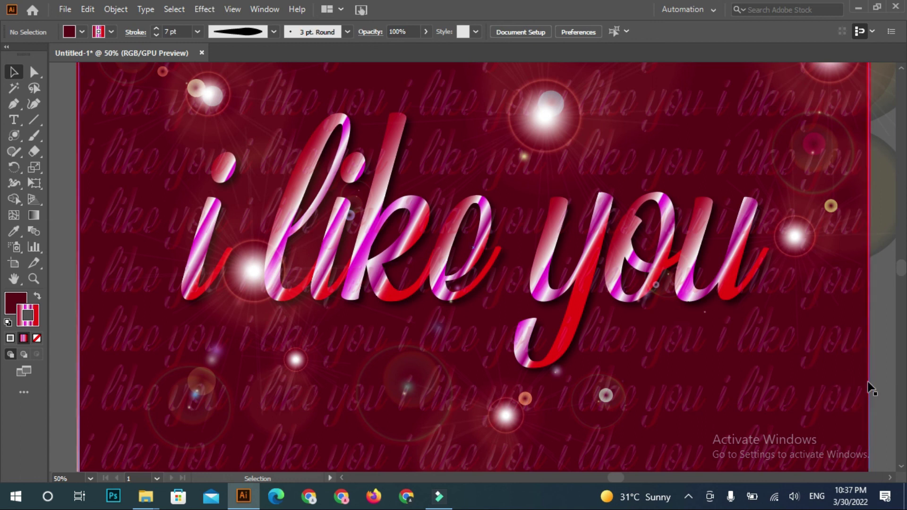
key(a)
key(ctrl+equal)
key(v)
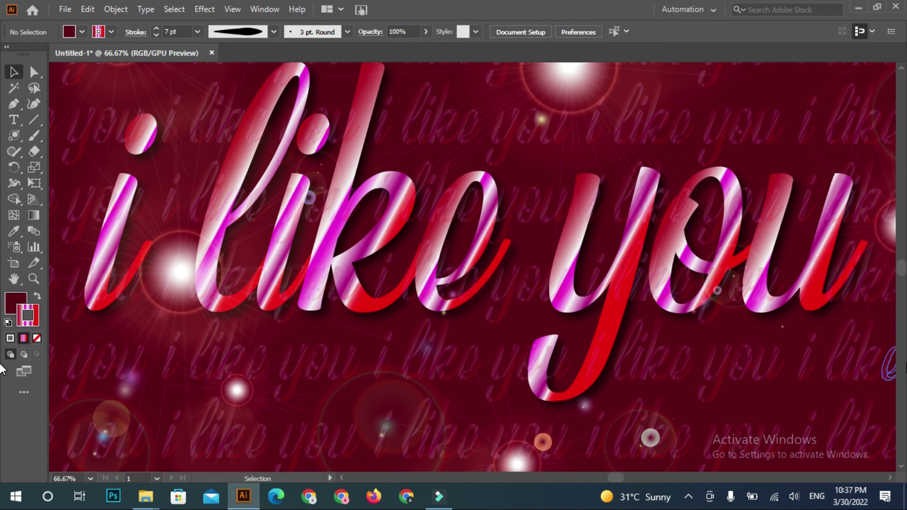
key(ctrl+minus)
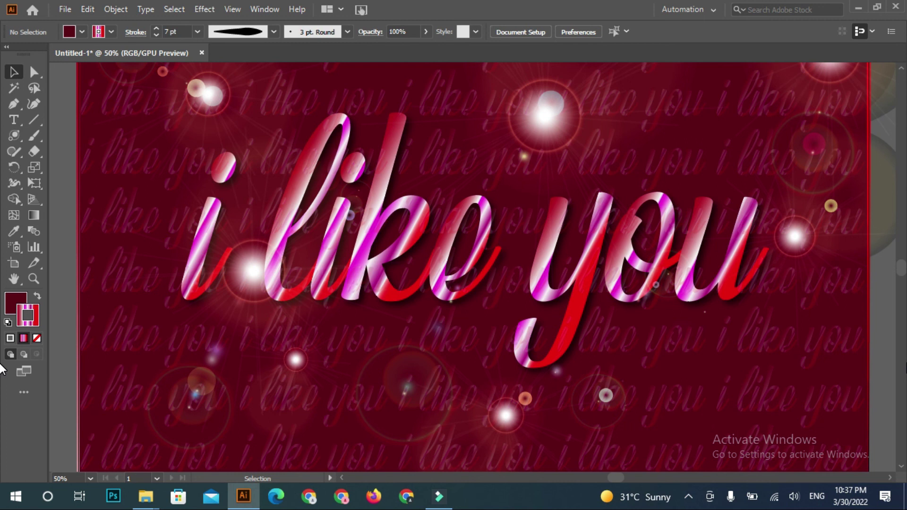
key(ctrl+plus)
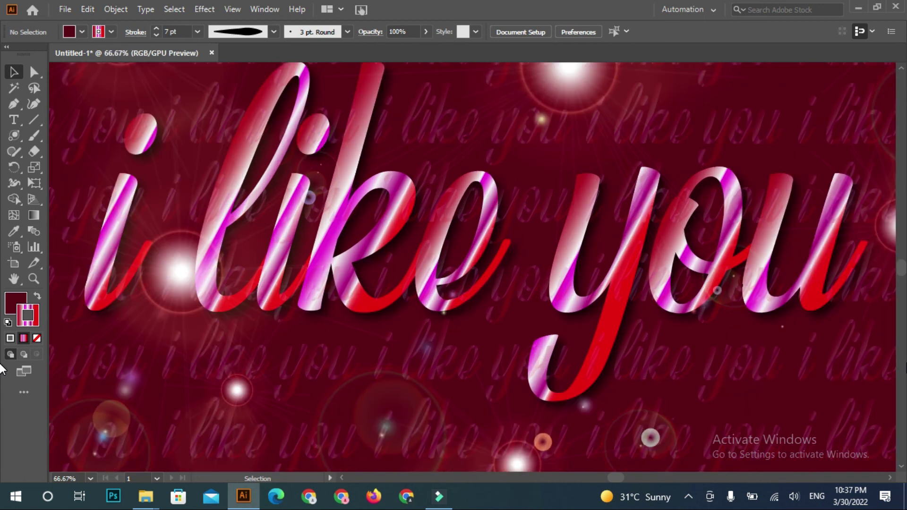
key(ctrl+plus)
key(ctrl+minus)
key(ctrl+minus)
key(ctrl+minus)
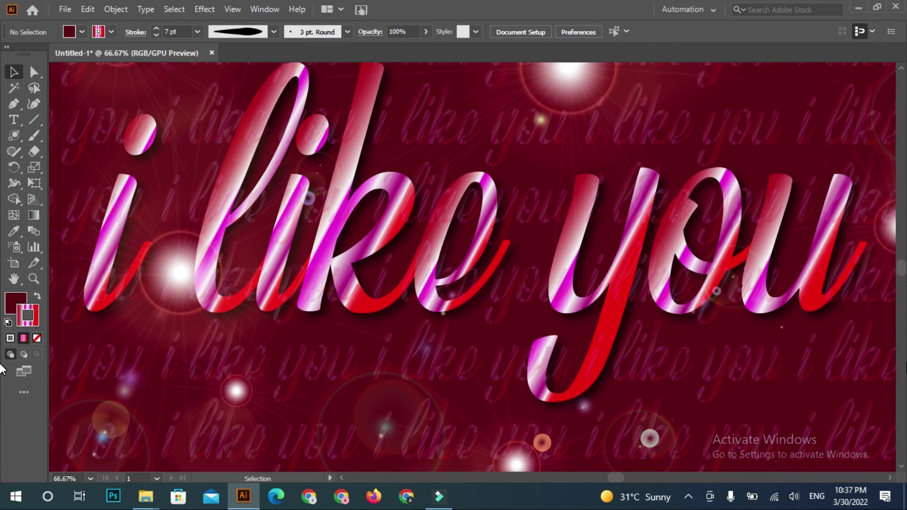